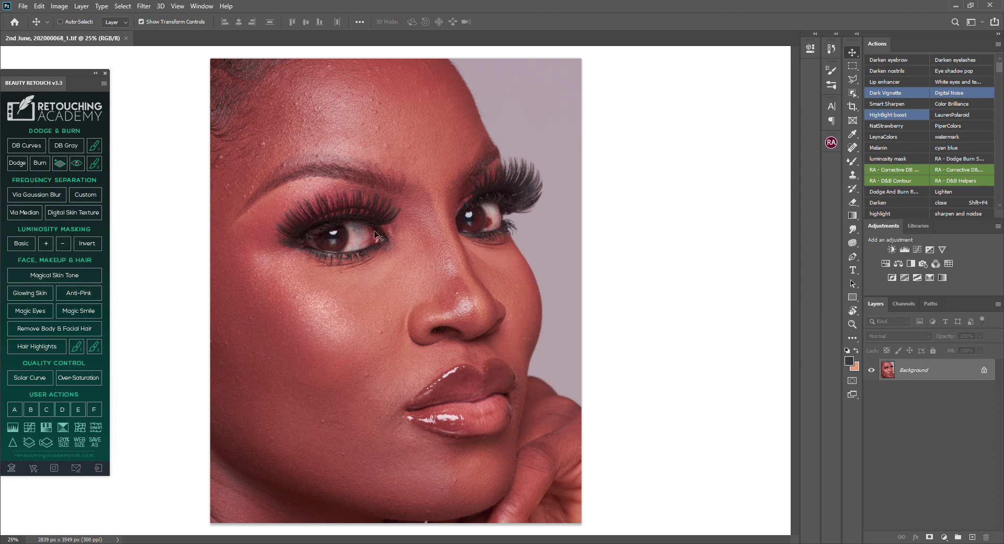
# - Add a new blank layer above the background and choose the Healing Brush tool
pyautogui.hotkey('ctrl', '0')
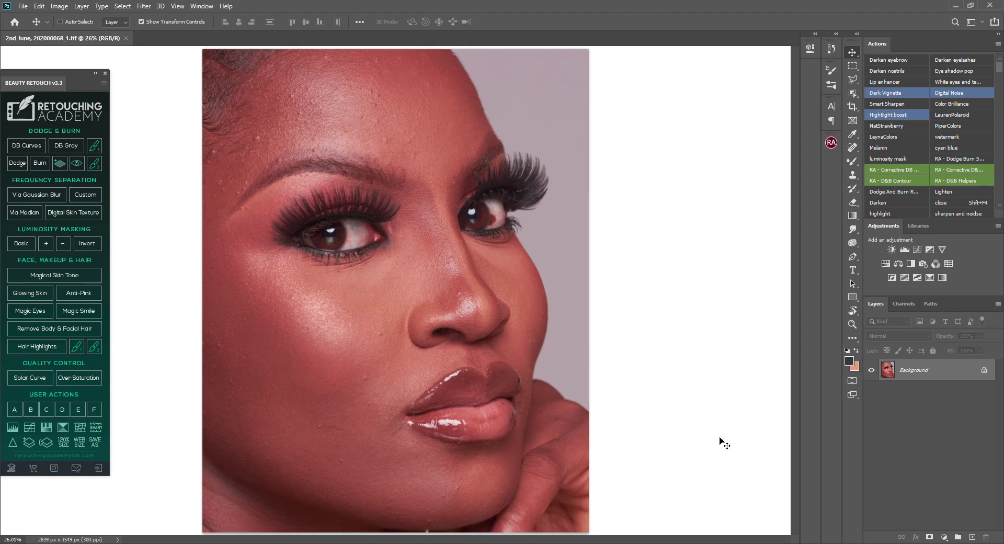
pyautogui.click(972, 537)
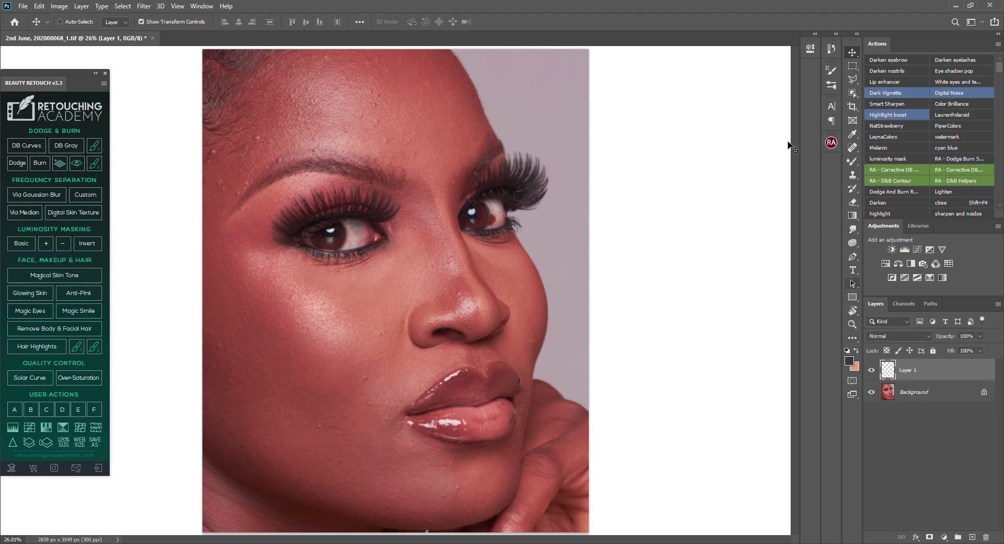
pyautogui.click(852, 151)
pyautogui.rightClick(852, 152)
pyautogui.click(863, 159)
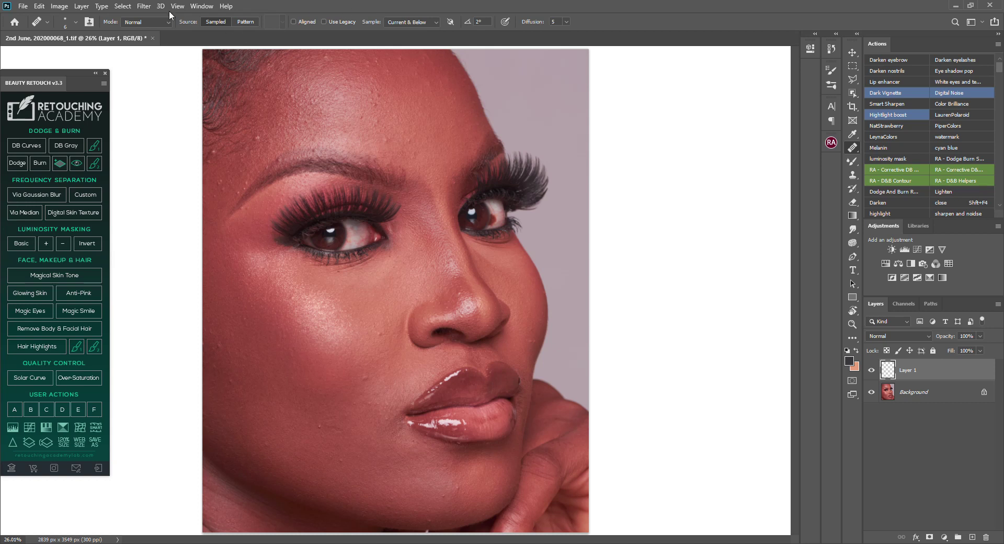
# - Set the Healing Brush hardness to 53%
pyautogui.click(75, 24)
pyautogui.click(70, 74)
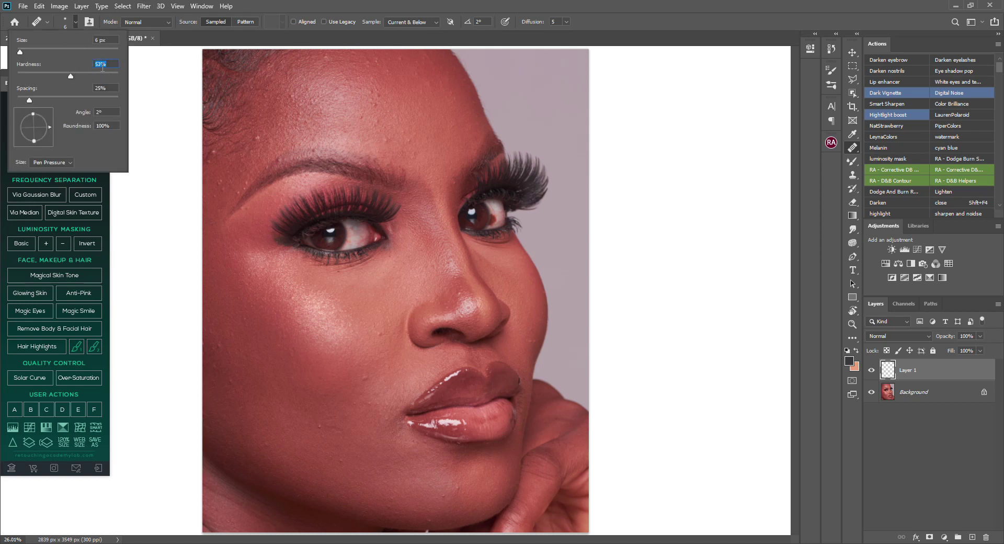
pyautogui.press('Return')
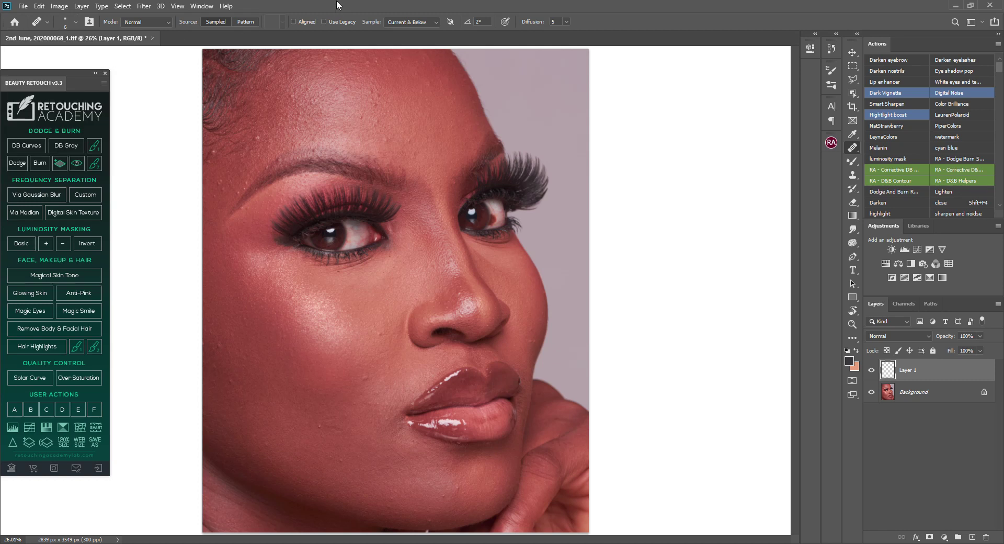
# - Heal the raised bumps on the temple beyond the outer tail of the near eyebrow, sampling clean skin close by
pyautogui.hotkey('ctrl', '+')
pyautogui.hotkey('ctrl', '+')
pyautogui.hotkey('ctrl', '+')
pyautogui.hotkey('ctrl', '+')
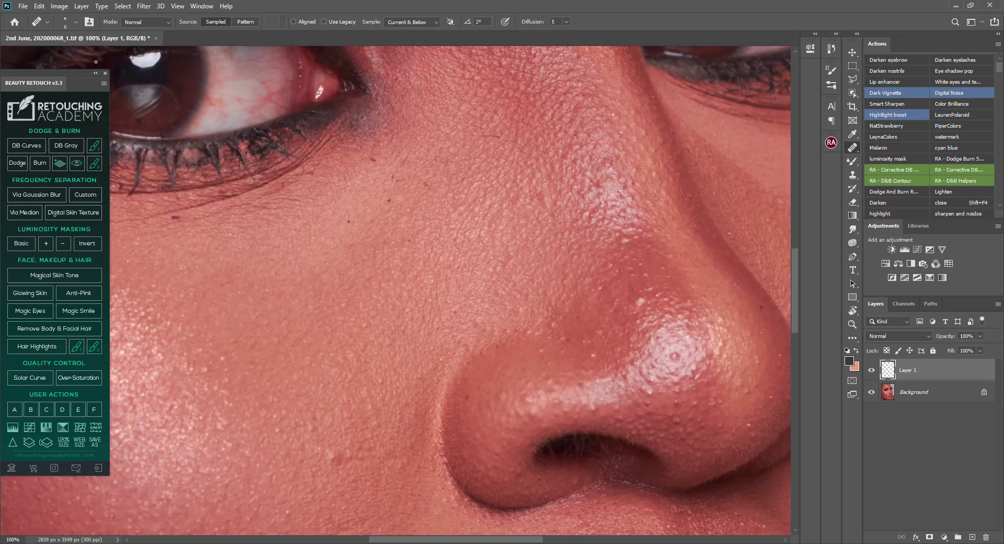
pyautogui.moveTo(356, 395); pyautogui.dragTo(607, 523)
pyautogui.moveTo(157, 191); pyautogui.dragTo(384, 354)
pyautogui.moveTo(302, 279); pyautogui.dragTo(399, 370)
pyautogui.moveTo(350, 290); pyautogui.dragTo(391, 323)
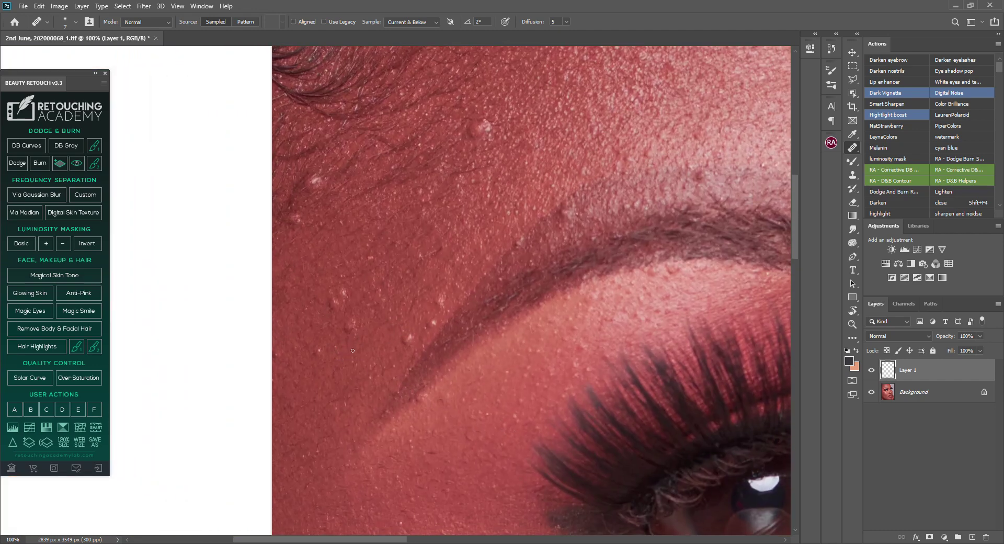
pyautogui.moveTo(350, 328)
pyautogui.mouseDown()
pyautogui.moveTo(354, 320)
pyautogui.moveTo(346, 337)
pyautogui.moveTo(283, 364)
pyautogui.mouseUp()
pyautogui.keyDown('alt'); pyautogui.click(340, 354); pyautogui.keyUp('alt')
pyautogui.keyDown('alt'); pyautogui.click(331, 383); pyautogui.keyUp('alt')
pyautogui.keyDown('alt'); pyautogui.click(330, 373); pyautogui.keyUp('alt')
pyautogui.keyDown('alt'); pyautogui.click(311, 354); pyautogui.keyUp('alt')
pyautogui.moveTo(341, 296)
pyautogui.mouseDown()
pyautogui.moveTo(331, 306)
pyautogui.moveTo(339, 295)
pyautogui.mouseUp()
pyautogui.keyDown('alt'); pyautogui.click(348, 304); pyautogui.keyUp('alt')
pyautogui.keyDown('alt'); pyautogui.click(314, 267); pyautogui.keyUp('alt')
pyautogui.keyDown('alt'); pyautogui.click(318, 280); pyautogui.keyUp('alt')
pyautogui.keyDown('alt'); pyautogui.click(342, 333); pyautogui.keyUp('alt')
# - Heal the bright blemishes just above the outer tail of the near eyebrow, resampling nearby skin
pyautogui.click(410, 336)
pyautogui.keyDown('alt'); pyautogui.click(379, 328); pyautogui.keyUp('alt')
pyautogui.moveTo(397, 332); pyautogui.dragTo(396, 327)
pyautogui.click(436, 321)
pyautogui.keyDown('alt'); pyautogui.click(427, 296); pyautogui.keyUp('alt')
pyautogui.click(439, 301)
pyautogui.moveTo(439, 310); pyautogui.dragTo(442, 300)
pyautogui.click(442, 313)
pyautogui.keyDown('alt'); pyautogui.click(450, 294); pyautogui.keyUp('alt')
pyautogui.click(456, 257)
pyautogui.keyDown('alt'); pyautogui.click(441, 262); pyautogui.keyUp('alt')
pyautogui.moveTo(423, 254); pyautogui.dragTo(433, 252)
pyautogui.keyDown('alt'); pyautogui.click(374, 283); pyautogui.keyUp('alt')
# - Compare the temple before and after healing by toggling the retouching layer's visibility
pyautogui.moveTo(567, 249); pyautogui.dragTo(477, 325)
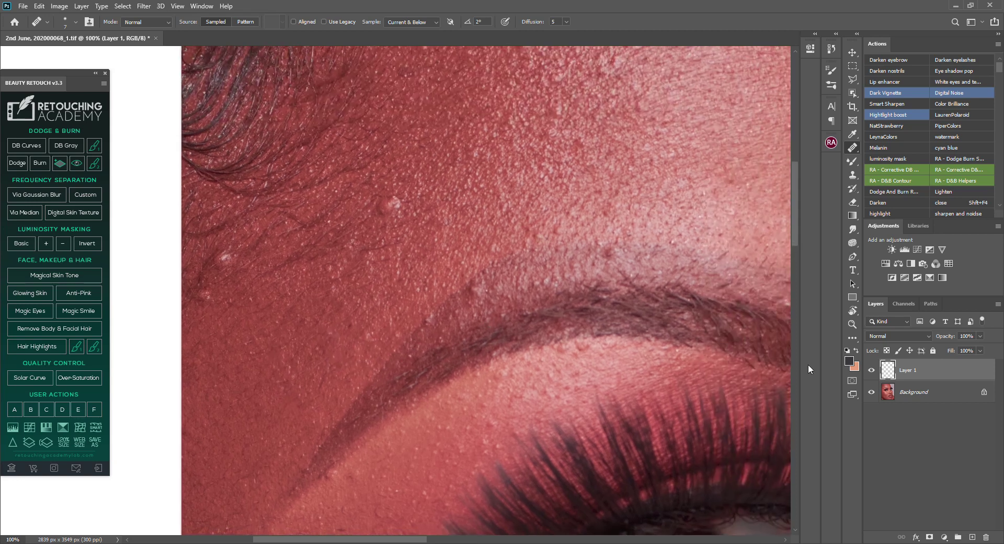
pyautogui.click(871, 370)
pyautogui.click(871, 369)
pyautogui.click(871, 370)
pyautogui.click(870, 371)
# - Heal the dark bumps along the eyebrow's upper edge and the large raised blemish on the temple above it
pyautogui.moveTo(466, 352); pyautogui.dragTo(428, 400)
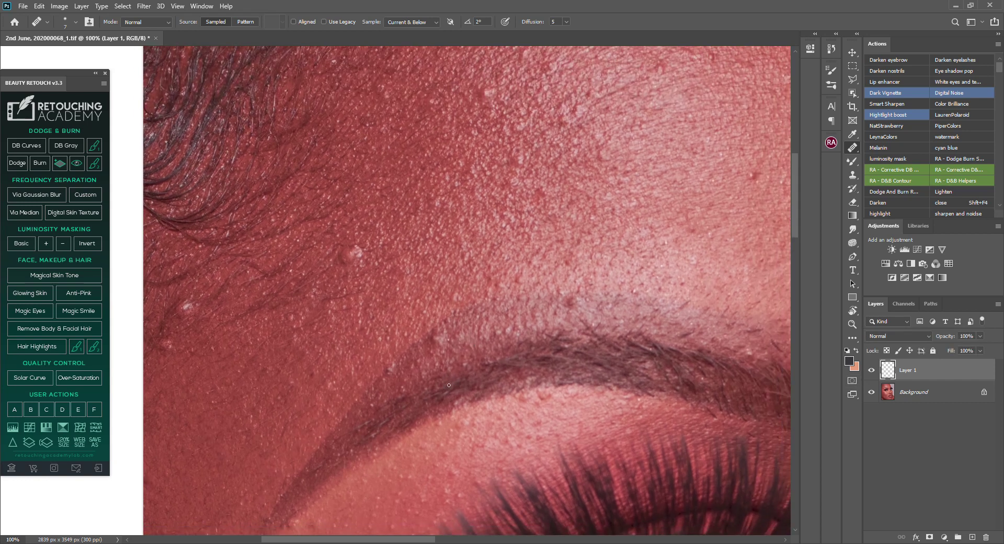
pyautogui.keyDown('alt'); pyautogui.click(474, 341); pyautogui.keyUp('alt')
pyautogui.keyDown('alt'); pyautogui.click(433, 361); pyautogui.keyUp('alt')
pyautogui.click(357, 255)
pyautogui.keyDown('alt'); pyautogui.click(341, 251); pyautogui.keyUp('alt')
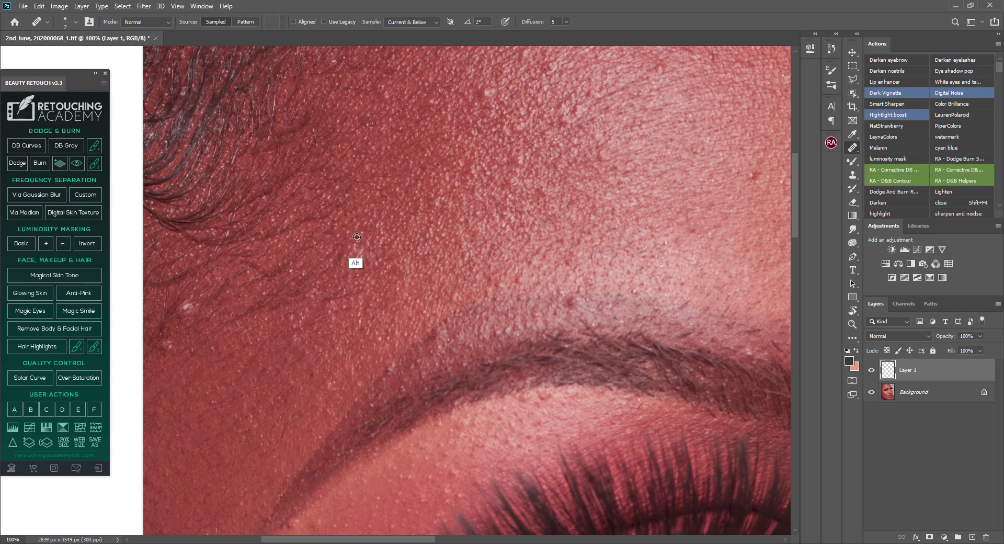
pyautogui.moveTo(357, 240)
pyautogui.mouseDown()
pyautogui.moveTo(359, 259)
pyautogui.moveTo(343, 255)
pyautogui.moveTo(356, 248)
pyautogui.moveTo(342, 258)
pyautogui.mouseUp()
# - Heal the small spots on the temple between the hairline and the near eyebrow
pyautogui.keyDown('alt'); pyautogui.click(326, 289); pyautogui.keyUp('alt')
pyautogui.keyDown('alt'); pyautogui.click(314, 290); pyautogui.keyUp('alt')
pyautogui.keyDown('alt'); pyautogui.click(374, 249); pyautogui.keyUp('alt')
pyautogui.keyDown('alt'); pyautogui.click(344, 306); pyautogui.keyUp('alt')
pyautogui.keyDown('alt'); pyautogui.click(356, 292); pyautogui.keyUp('alt')
pyautogui.keyDown('alt'); pyautogui.click(320, 335); pyautogui.keyUp('alt')
pyautogui.moveTo(296, 318); pyautogui.dragTo(291, 318)
pyautogui.keyDown('alt'); pyautogui.click(290, 363); pyautogui.keyUp('alt')
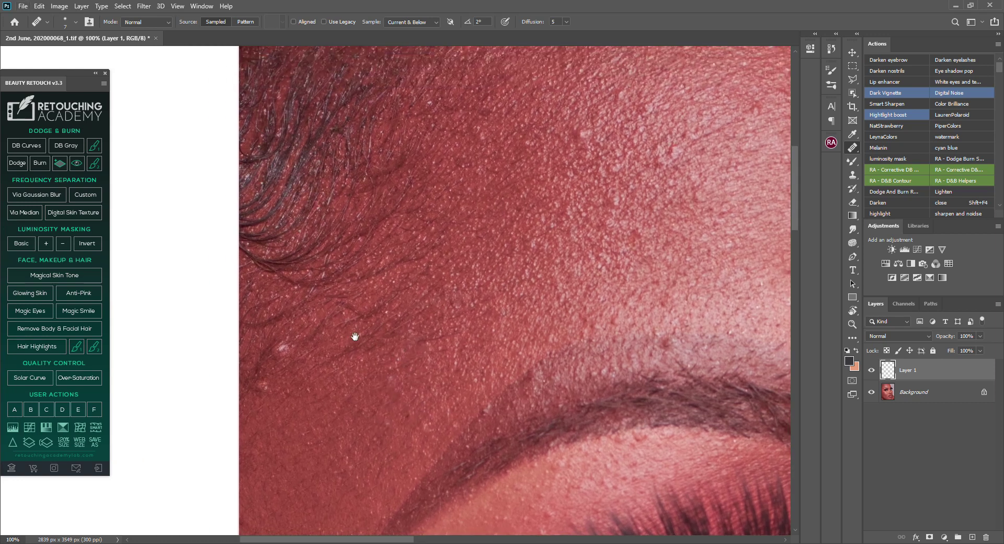
# - Heal the blemishes below the hairline beside the image edge, including the bright raised bump
pyautogui.moveTo(259, 297); pyautogui.dragTo(354, 337)
pyautogui.keyDown('alt'); pyautogui.click(269, 392); pyautogui.keyUp('alt')
pyautogui.moveTo(260, 390); pyautogui.dragTo(262, 382)
pyautogui.keyDown('alt'); pyautogui.click(267, 407); pyautogui.keyUp('alt')
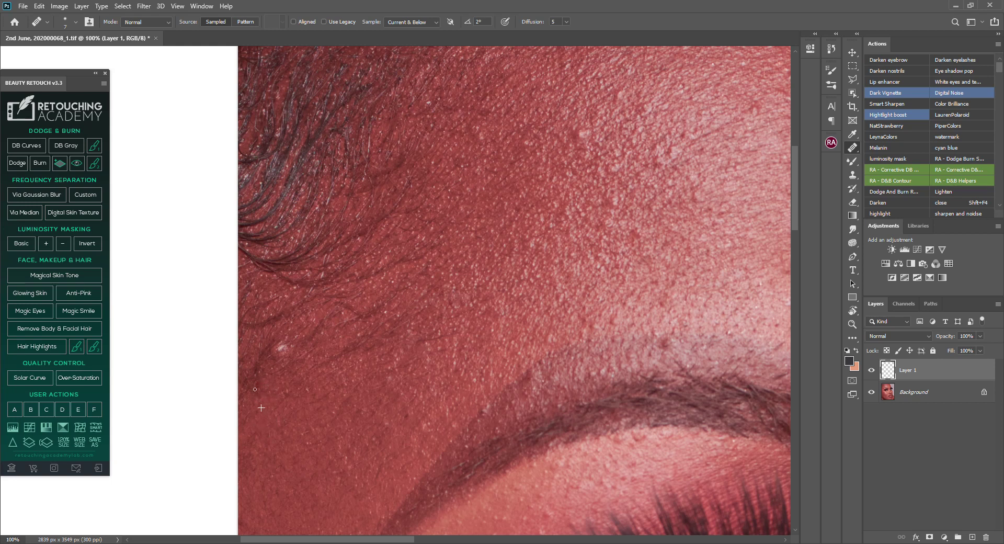
pyautogui.moveTo(279, 350); pyautogui.dragTo(271, 357)
pyautogui.keyDown('alt'); pyautogui.click(295, 348); pyautogui.keyUp('alt')
pyautogui.keyDown('alt'); pyautogui.click(279, 375); pyautogui.keyUp('alt')
pyautogui.keyDown('alt'); pyautogui.click(262, 367); pyautogui.keyUp('alt')
pyautogui.moveTo(266, 359); pyautogui.dragTo(272, 353)
# - Heal the bumps on the forehead highlight and the small spots next to the hairline
pyautogui.hscroll(4, 523, 387)
pyautogui.scroll(5, 470, 385)
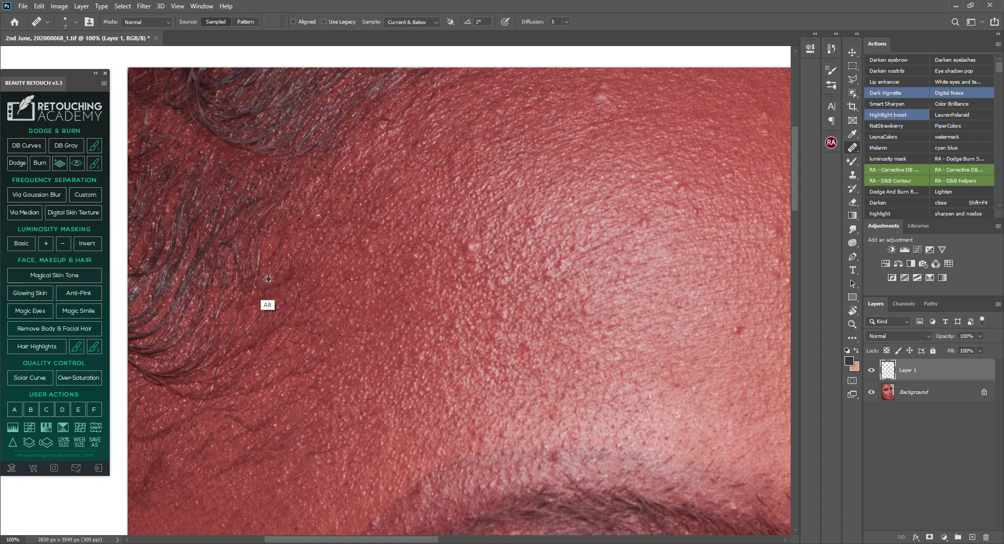
pyautogui.click(475, 246)
pyautogui.keyDown('alt'); pyautogui.click(497, 245); pyautogui.keyUp('alt')
pyautogui.moveTo(474, 249)
pyautogui.mouseDown()
pyautogui.moveTo(476, 269)
pyautogui.moveTo(472, 246)
pyautogui.moveTo(459, 249)
pyautogui.moveTo(487, 319)
pyautogui.mouseUp()
pyautogui.click(469, 247)
pyautogui.keyDown('alt'); pyautogui.click(460, 232); pyautogui.keyUp('alt')
pyautogui.click(496, 257)
pyautogui.keyDown('alt'); pyautogui.click(449, 218); pyautogui.keyUp('alt')
pyautogui.keyDown('alt'); pyautogui.click(458, 272); pyautogui.keyUp('alt')
pyautogui.keyDown('alt'); pyautogui.click(427, 331); pyautogui.keyUp('alt')
pyautogui.moveTo(419, 322); pyautogui.dragTo(413, 314)
pyautogui.keyDown('alt'); pyautogui.click(424, 313); pyautogui.keyUp('alt')
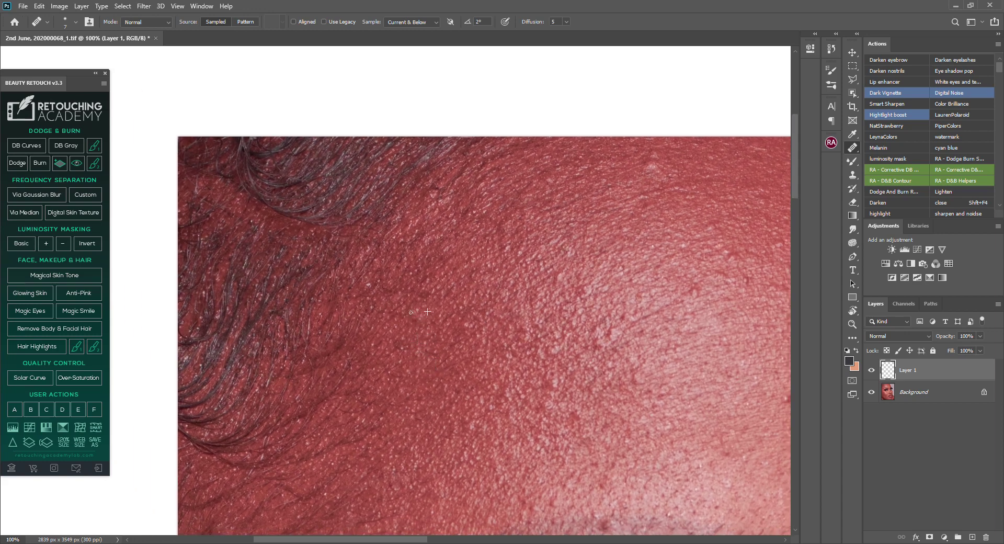
# - Heal the pale raised blemish at the upper edge of the forehead with skin sampled around it
pyautogui.moveTo(585, 260); pyautogui.dragTo(460, 345)
pyautogui.keyDown('alt'); pyautogui.click(545, 268); pyautogui.keyUp('alt')
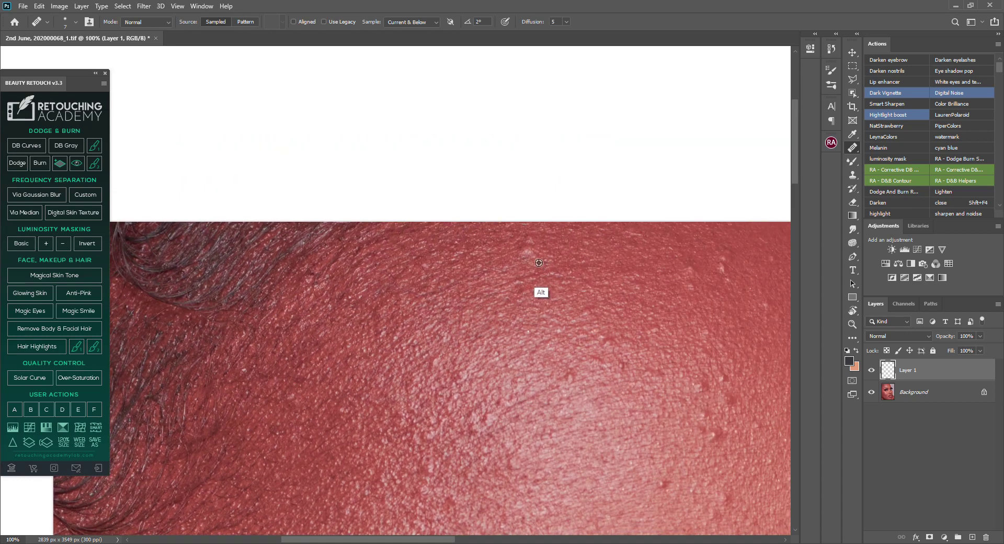
pyautogui.moveTo(519, 249); pyautogui.dragTo(532, 256)
pyautogui.keyDown('alt'); pyautogui.click(544, 252); pyautogui.keyUp('alt')
pyautogui.moveTo(532, 241)
pyautogui.mouseDown()
pyautogui.moveTo(523, 260)
pyautogui.moveTo(543, 246)
pyautogui.moveTo(528, 257)
pyautogui.moveTo(540, 257)
pyautogui.moveTo(532, 241)
pyautogui.moveTo(536, 282)
pyautogui.moveTo(537, 264)
pyautogui.moveTo(557, 269)
pyautogui.moveTo(528, 287)
pyautogui.mouseUp()
pyautogui.keyDown('alt'); pyautogui.click(535, 257); pyautogui.keyUp('alt')
pyautogui.keyDown('alt'); pyautogui.click(508, 256); pyautogui.keyUp('alt')
pyautogui.keyDown('alt'); pyautogui.click(543, 279); pyautogui.keyUp('alt')
pyautogui.keyDown('alt'); pyautogui.click(546, 285); pyautogui.keyUp('alt')
# - Heal the remaining bumps across the middle and far side of the forehead
pyautogui.keyDown('alt'); pyautogui.click(612, 343); pyautogui.keyUp('alt')
pyautogui.moveTo(593, 332)
pyautogui.mouseDown()
pyautogui.moveTo(601, 310)
pyautogui.moveTo(593, 321)
pyautogui.moveTo(585, 310)
pyautogui.mouseUp()
pyautogui.moveTo(601, 366)
pyautogui.mouseDown()
pyautogui.moveTo(521, 336)
pyautogui.moveTo(540, 333)
pyautogui.moveTo(541, 347)
pyautogui.mouseUp()
pyautogui.keyDown('alt'); pyautogui.click(550, 356); pyautogui.keyUp('alt')
pyautogui.keyDown('alt'); pyautogui.click(550, 356); pyautogui.keyUp('alt')
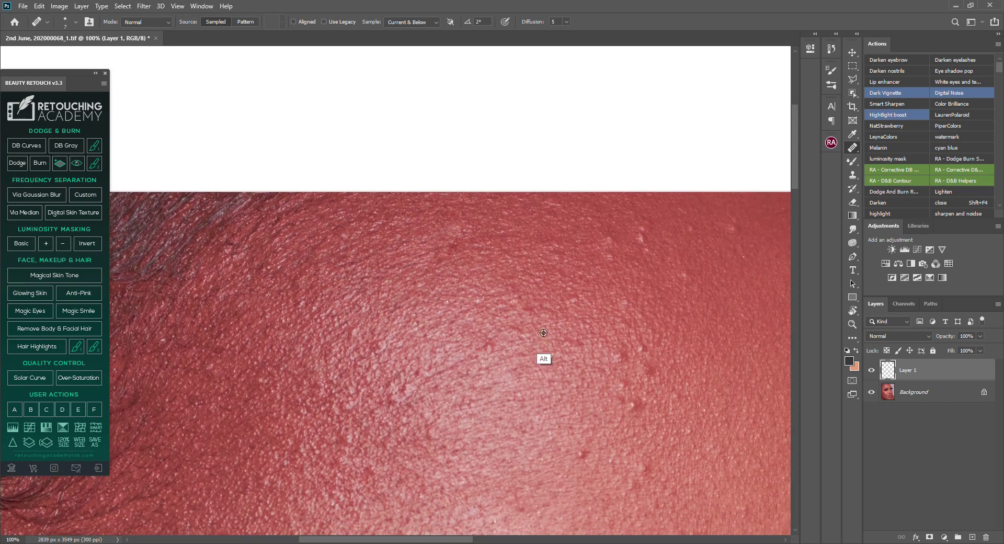
pyautogui.scroll(-4, 543, 383)
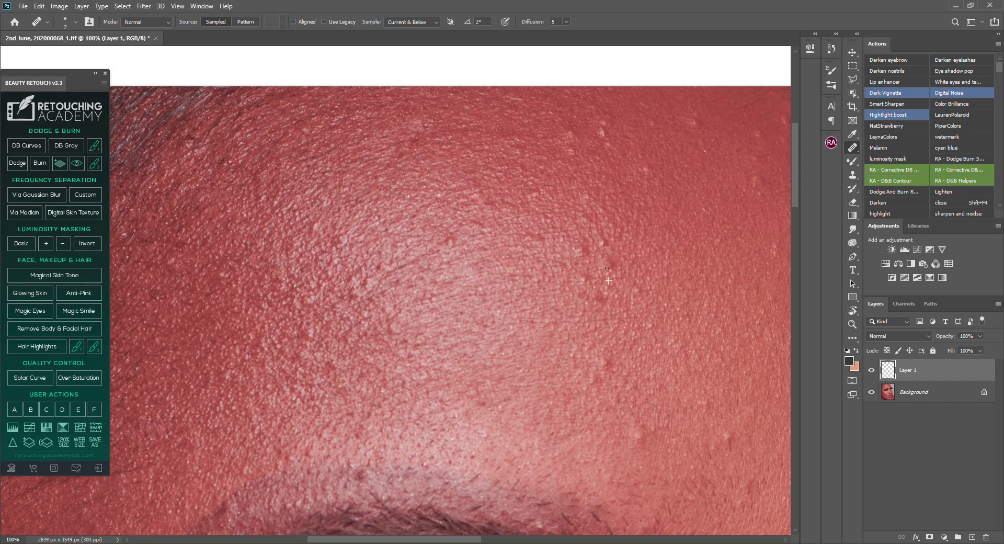
pyautogui.moveTo(611, 252); pyautogui.dragTo(583, 257)
pyautogui.keyDown('alt'); pyautogui.click(570, 227); pyautogui.keyUp('alt')
# - Review the healed forehead with the whole portrait in view
pyautogui.hotkey('ctrl', '-')
pyautogui.hotkey('ctrl', '-')
pyautogui.hotkey('ctrl', '-')
pyautogui.hotkey('ctrl', '-')
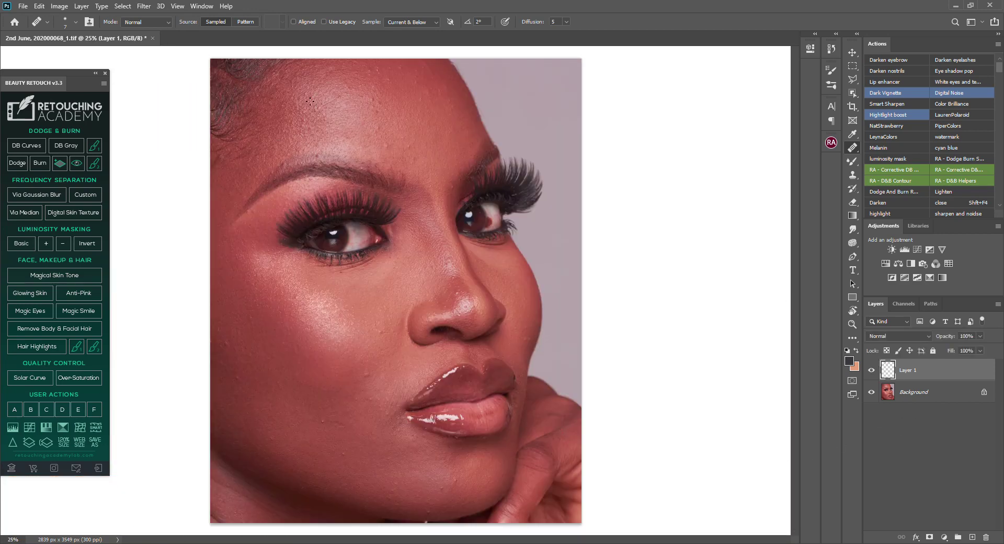
pyautogui.rightClick(320, 233)
pyautogui.click(633, 96)
# - Heal the dark spots on the skin under the near eye and beside the nose
pyautogui.hotkey('ctrl', '+')
pyautogui.hotkey('ctrl', '+')
pyautogui.hotkey('ctrl', '+')
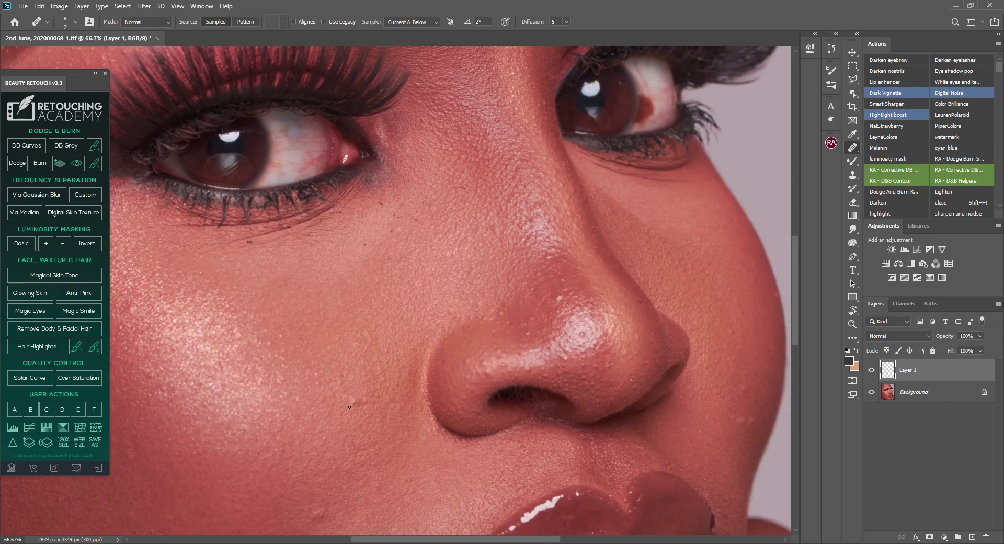
pyautogui.moveTo(410, 275); pyautogui.dragTo(504, 334)
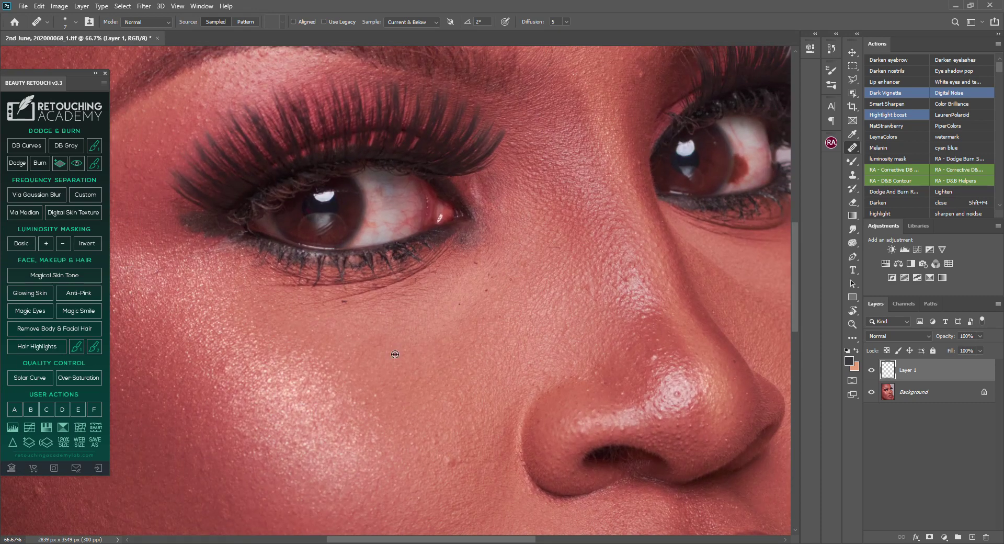
pyautogui.keyDown('alt'); pyautogui.click(346, 314); pyautogui.keyUp('alt')
pyautogui.click(346, 301)
pyautogui.keyDown('alt'); pyautogui.click(483, 291); pyautogui.keyUp('alt')
pyautogui.moveTo(493, 282); pyautogui.dragTo(491, 290)
# - Heal the small blemishes along the near side of the nose bridge
pyautogui.keyDown('alt'); pyautogui.click(548, 266); pyautogui.keyUp('alt')
pyautogui.moveTo(558, 247)
pyautogui.mouseDown()
pyautogui.moveTo(544, 245)
pyautogui.moveTo(551, 249)
pyautogui.mouseUp()
pyautogui.keyDown('alt'); pyautogui.click(564, 277); pyautogui.keyUp('alt')
pyautogui.moveTo(578, 280); pyautogui.dragTo(582, 283)
pyautogui.keyDown('alt'); pyautogui.click(603, 297); pyautogui.keyUp('alt')
pyautogui.keyDown('alt'); pyautogui.click(632, 344); pyautogui.keyUp('alt')
# - Heal the small spots around the shiny upper cheek below the near eye
pyautogui.moveTo(422, 346)
pyautogui.mouseDown()
pyautogui.moveTo(545, 321)
pyautogui.moveTo(545, 310)
pyautogui.mouseUp()
pyautogui.keyDown('alt'); pyautogui.click(359, 327); pyautogui.keyUp('alt')
pyautogui.click(369, 359)
pyautogui.moveTo(357, 342); pyautogui.dragTo(344, 333)
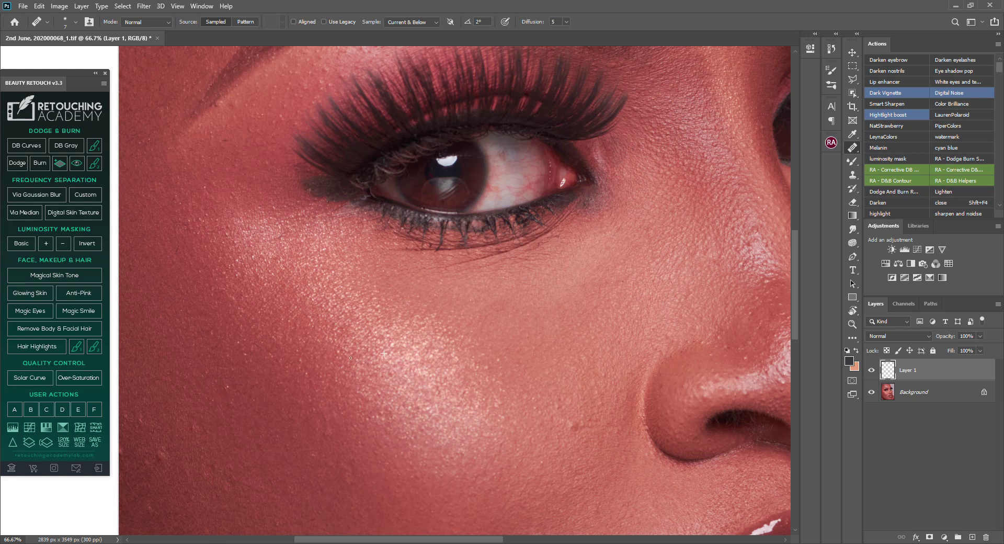
# - Heal the bumps on the shadowed outer cheek
pyautogui.scroll(-2, 350, 358)
pyautogui.hscroll(-3, 350, 358)
pyautogui.keyDown('alt'); pyautogui.click(318, 366); pyautogui.keyUp('alt')
pyautogui.moveTo(268, 421); pyautogui.dragTo(277, 433)
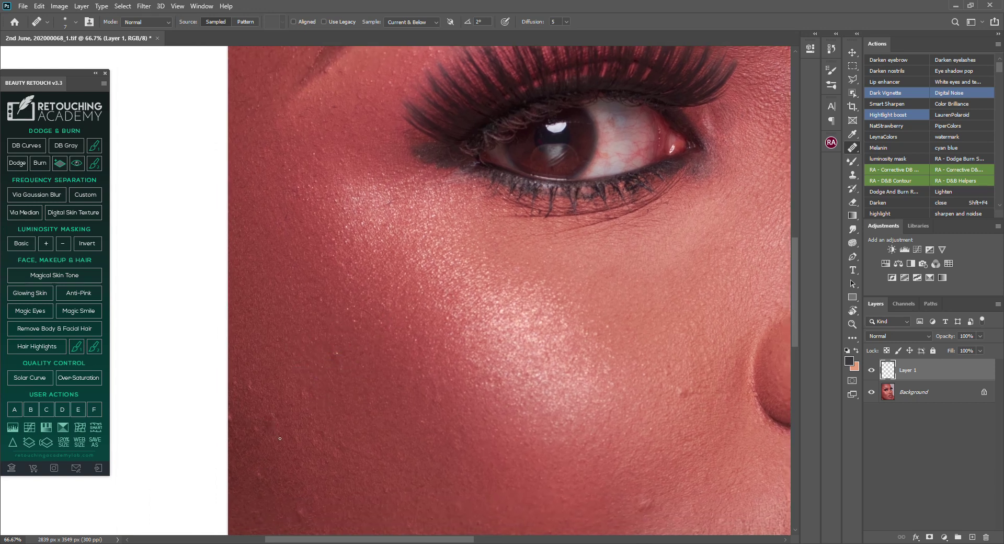
pyautogui.keyDown('alt'); pyautogui.click(275, 430); pyautogui.keyUp('alt')
pyautogui.click(290, 409)
# - Heal the bumps on the outer cheek right beside the image edge
pyautogui.keyDown('alt'); pyautogui.click(279, 465); pyautogui.keyUp('alt')
pyautogui.moveTo(243, 417)
pyautogui.mouseDown()
pyautogui.moveTo(254, 427)
pyautogui.moveTo(279, 404)
pyautogui.moveTo(248, 383)
pyautogui.moveTo(240, 389)
pyautogui.mouseUp()
pyautogui.keyDown('alt'); pyautogui.click(268, 354); pyautogui.keyUp('alt')
pyautogui.keyDown('alt'); pyautogui.click(259, 426); pyautogui.keyUp('alt')
pyautogui.moveTo(234, 436); pyautogui.dragTo(236, 440)
pyautogui.keyDown('alt'); pyautogui.click(296, 452); pyautogui.keyUp('alt')
# - Heal the raised bump on the lower outer cheek toward the jaw
pyautogui.moveTo(346, 511)
pyautogui.mouseDown()
pyautogui.moveTo(328, 381)
pyautogui.moveTo(288, 406)
pyautogui.mouseUp()
pyautogui.keyDown('alt'); pyautogui.click(308, 416); pyautogui.keyUp('alt')
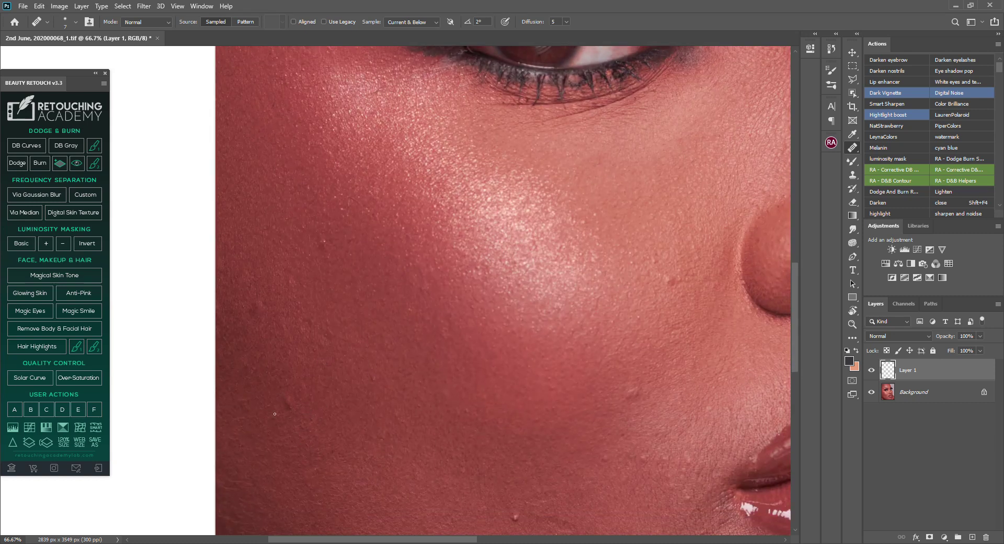
pyautogui.keyDown('alt'); pyautogui.click(264, 404); pyautogui.keyUp('alt')
pyautogui.moveTo(286, 403)
pyautogui.mouseDown()
pyautogui.moveTo(279, 398)
pyautogui.moveTo(290, 403)
pyautogui.mouseUp()
pyautogui.keyDown('alt'); pyautogui.click(293, 423); pyautogui.keyUp('alt')
pyautogui.keyDown('alt'); pyautogui.click(265, 433); pyautogui.keyUp('alt')
# - Heal the small bump on the cheek beside the nostril
pyautogui.moveTo(521, 520); pyautogui.dragTo(394, 479)
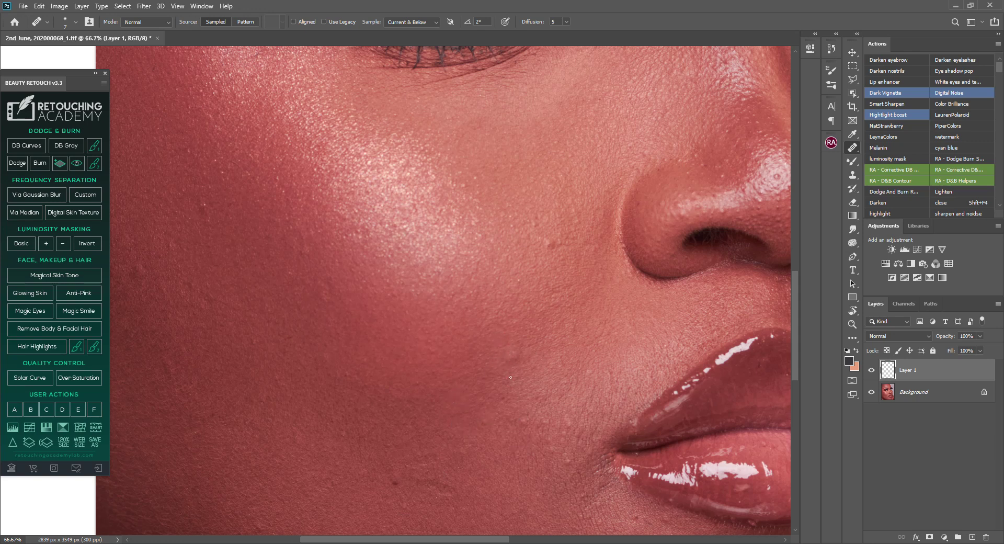
pyautogui.keyDown('alt'); pyautogui.click(529, 283); pyautogui.keyUp('alt')
pyautogui.click(551, 246)
pyautogui.moveTo(544, 222)
pyautogui.mouseDown()
pyautogui.moveTo(557, 252)
pyautogui.moveTo(540, 227)
pyautogui.mouseUp()
# - Heal the dark spot and remaining uneven marks on the shadowed outer cheek
pyautogui.moveTo(453, 290); pyautogui.dragTo(563, 377)
pyautogui.keyDown('alt'); pyautogui.click(318, 312); pyautogui.keyUp('alt')
pyautogui.click(322, 309)
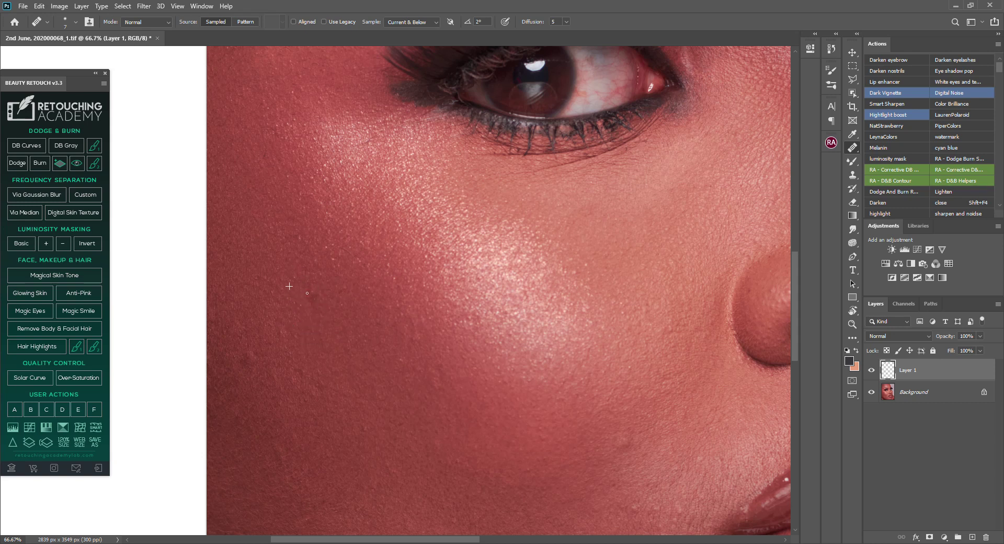
pyautogui.moveTo(318, 301); pyautogui.dragTo(294, 347)
pyautogui.keyDown('alt'); pyautogui.click(269, 323); pyautogui.keyUp('alt')
pyautogui.moveTo(257, 386)
pyautogui.mouseDown()
pyautogui.moveTo(255, 362)
pyautogui.moveTo(283, 348)
pyautogui.moveTo(277, 340)
pyautogui.mouseUp()
# - Inspect the near eye area and the cheek down to the mouth for remaining blemishes
pyautogui.moveTo(473, 288); pyautogui.dragTo(397, 347)
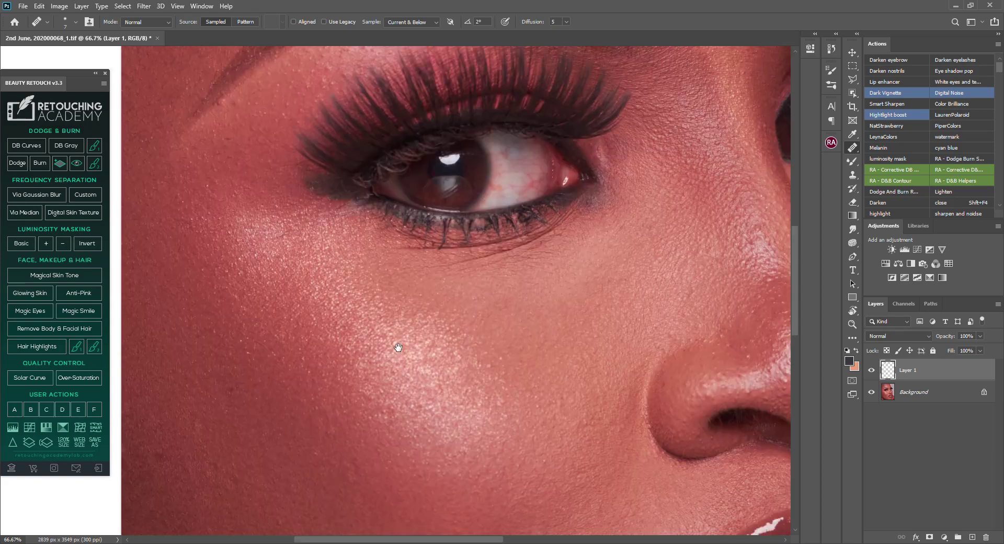
pyautogui.scroll(4, 475, 300)
pyautogui.hscroll(-2, 476, 300)
pyautogui.scroll(-5, 568, 425)
pyautogui.hscroll(1, 568, 425)
pyautogui.scroll(-4, 395, 325)
pyautogui.hscroll(-1, 394, 325)
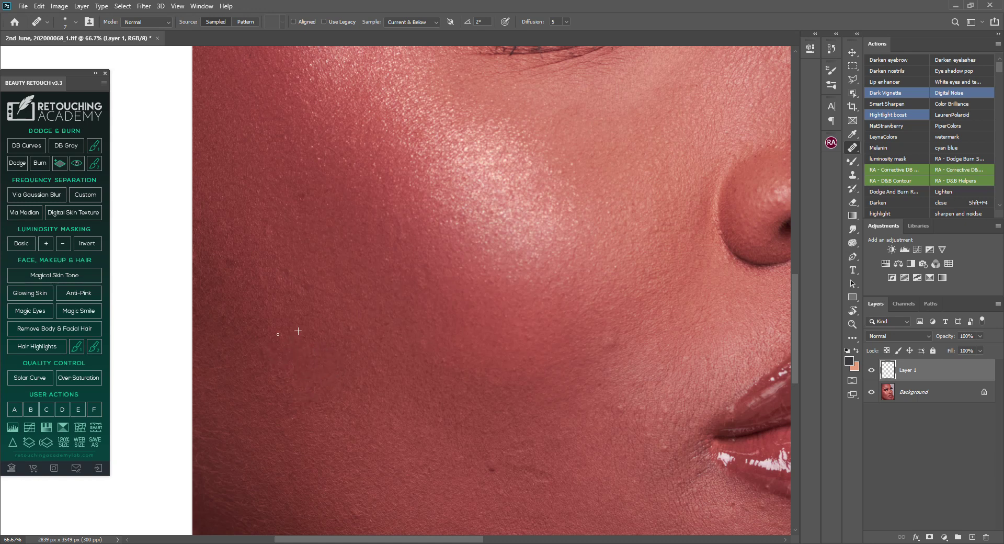
# - Heal the small marks on the cheek between the nostril and the corner of the mouth
pyautogui.keyDown('alt'); pyautogui.click(431, 295); pyautogui.keyUp('alt')
pyautogui.click(431, 305)
pyautogui.keyDown('alt'); pyautogui.click(602, 342); pyautogui.keyUp('alt')
pyautogui.moveTo(609, 338); pyautogui.dragTo(611, 333)
pyautogui.click(626, 341)
# - Heal the remaining spots on the lower cheek beside the mouth and down toward the jaw
pyautogui.click(617, 389)
pyautogui.keyDown('alt'); pyautogui.click(616, 379); pyautogui.keyUp('alt')
pyautogui.click(615, 409)
pyautogui.moveTo(599, 407); pyautogui.dragTo(600, 419)
pyautogui.moveTo(516, 452); pyautogui.dragTo(482, 464)
pyautogui.keyDown('alt'); pyautogui.click(378, 434); pyautogui.keyUp('alt')
pyautogui.moveTo(357, 493); pyautogui.dragTo(353, 501)
# - Compare the whole portrait with and without the healing layer, and examine the healed patches on their own
pyautogui.hotkey('ctrl', '0')
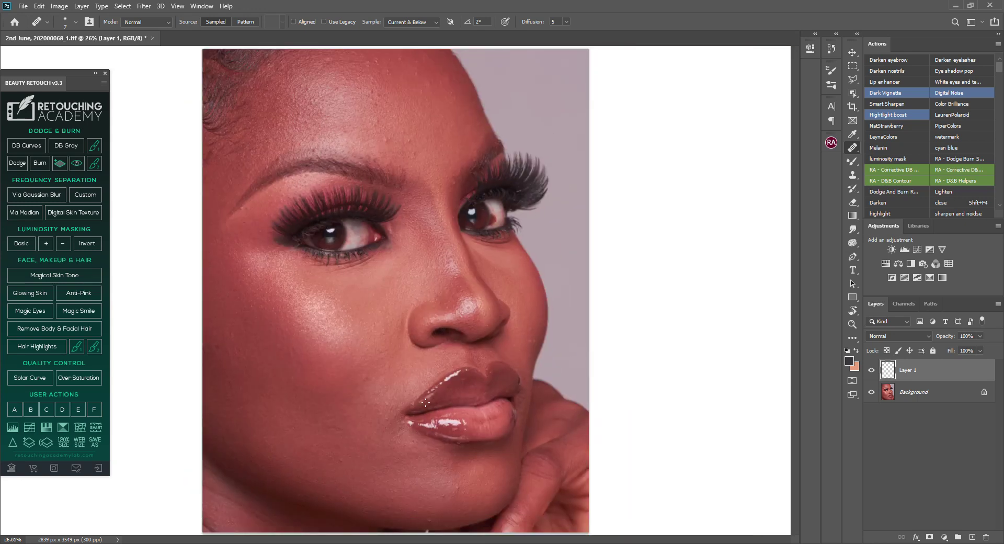
pyautogui.click(871, 371)
pyautogui.click(871, 370)
pyautogui.click(871, 371)
pyautogui.click(871, 370)
pyautogui.click(871, 392)
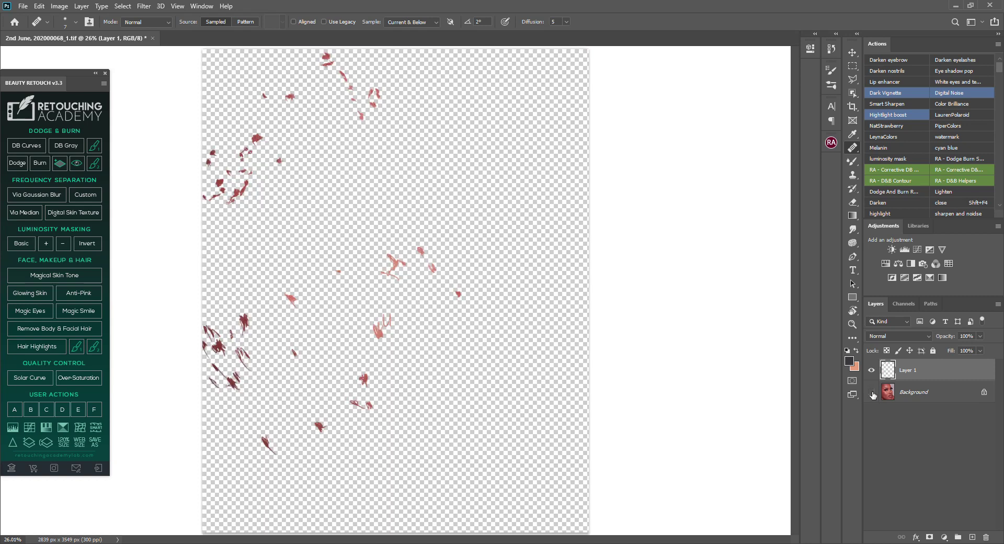
pyautogui.click(871, 370)
pyautogui.click(871, 371)
pyautogui.click(871, 392)
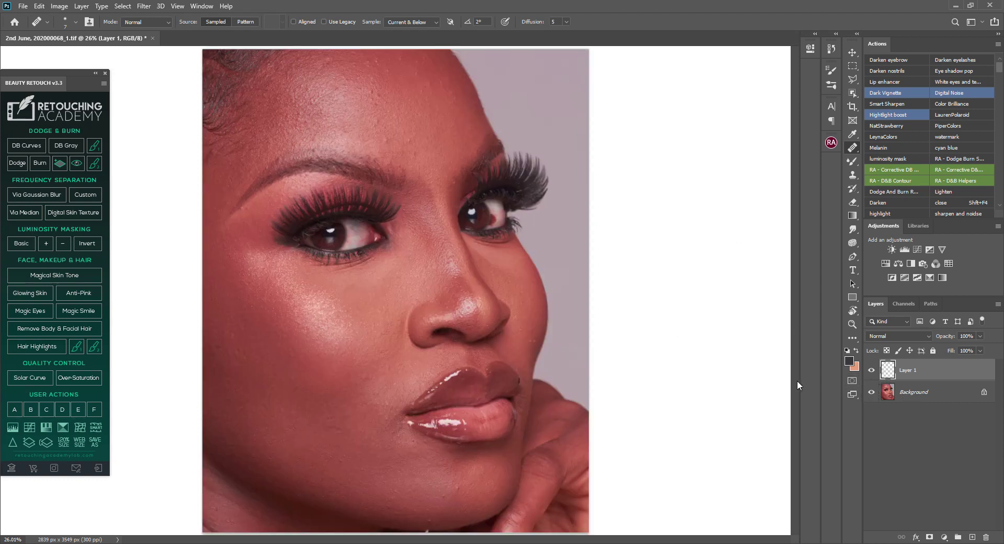
# - Heal the red veins in the white of the near eye, sampling from clean areas of the eyeball
pyautogui.hotkey('ctrl', '1')
pyautogui.moveTo(470, 187)
pyautogui.mouseDown()
pyautogui.moveTo(510, 390)
pyautogui.moveTo(578, 431)
pyautogui.mouseUp()
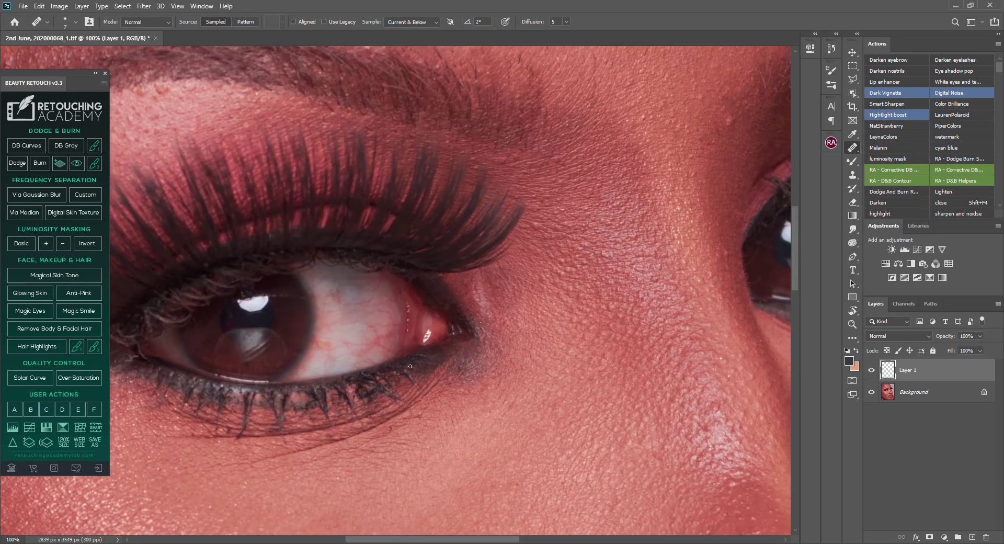
pyautogui.press('alt')
pyautogui.keyDown('alt'); pyautogui.click(350, 296); pyautogui.keyUp('alt')
pyautogui.moveTo(351, 290); pyautogui.dragTo(367, 296)
pyautogui.keyDown('alt'); pyautogui.click(355, 319); pyautogui.keyUp('alt')
pyautogui.moveTo(348, 333)
pyautogui.mouseDown()
pyautogui.moveTo(316, 346)
pyautogui.moveTo(341, 360)
pyautogui.moveTo(325, 348)
pyautogui.moveTo(366, 354)
pyautogui.moveTo(385, 332)
pyautogui.moveTo(393, 344)
pyautogui.moveTo(383, 356)
pyautogui.moveTo(374, 353)
pyautogui.moveTo(392, 327)
pyautogui.moveTo(382, 324)
pyautogui.moveTo(385, 336)
pyautogui.moveTo(377, 312)
pyautogui.moveTo(390, 318)
pyautogui.moveTo(386, 304)
pyautogui.moveTo(374, 309)
pyautogui.moveTo(371, 297)
pyautogui.moveTo(369, 309)
pyautogui.moveTo(387, 281)
pyautogui.mouseUp()
pyautogui.keyDown('alt'); pyautogui.click(331, 327); pyautogui.keyUp('alt')
pyautogui.click(325, 348)
pyautogui.keyDown('alt'); pyautogui.click(347, 328); pyautogui.keyUp('alt')
pyautogui.keyDown('alt'); pyautogui.click(369, 326); pyautogui.keyUp('alt')
pyautogui.keyDown('alt'); pyautogui.click(375, 332); pyautogui.keyUp('alt')
pyautogui.keyDown('alt'); pyautogui.click(360, 357); pyautogui.keyUp('alt')
# - Heal the red-brown spot in the white of the far eye using a clean sample from the same eyeball
pyautogui.moveTo(598, 262); pyautogui.dragTo(189, 399)
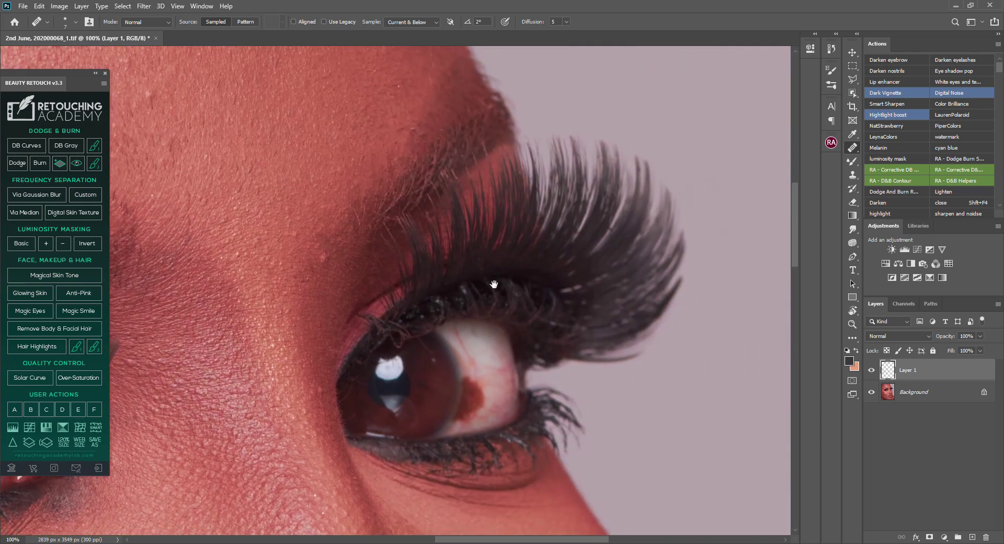
pyautogui.keyDown('alt'); pyautogui.click(476, 348); pyautogui.keyUp('alt')
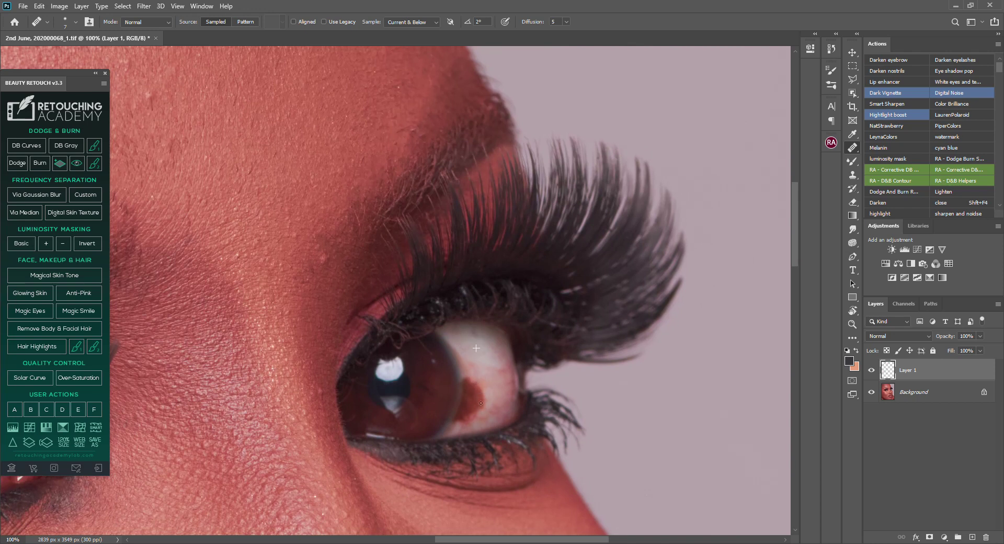
pyautogui.moveTo(477, 385); pyautogui.dragTo(472, 380)
pyautogui.moveTo(474, 413)
pyautogui.mouseDown()
pyautogui.moveTo(491, 395)
pyautogui.moveTo(473, 392)
pyautogui.moveTo(495, 397)
pyautogui.moveTo(466, 393)
pyautogui.moveTo(462, 408)
pyautogui.moveTo(470, 387)
pyautogui.mouseUp()
pyautogui.keyDown('alt'); pyautogui.click(481, 390); pyautogui.keyUp('alt')
pyautogui.moveTo(461, 423)
pyautogui.mouseDown()
pyautogui.moveTo(466, 387)
pyautogui.moveTo(457, 418)
pyautogui.moveTo(465, 410)
pyautogui.mouseUp()
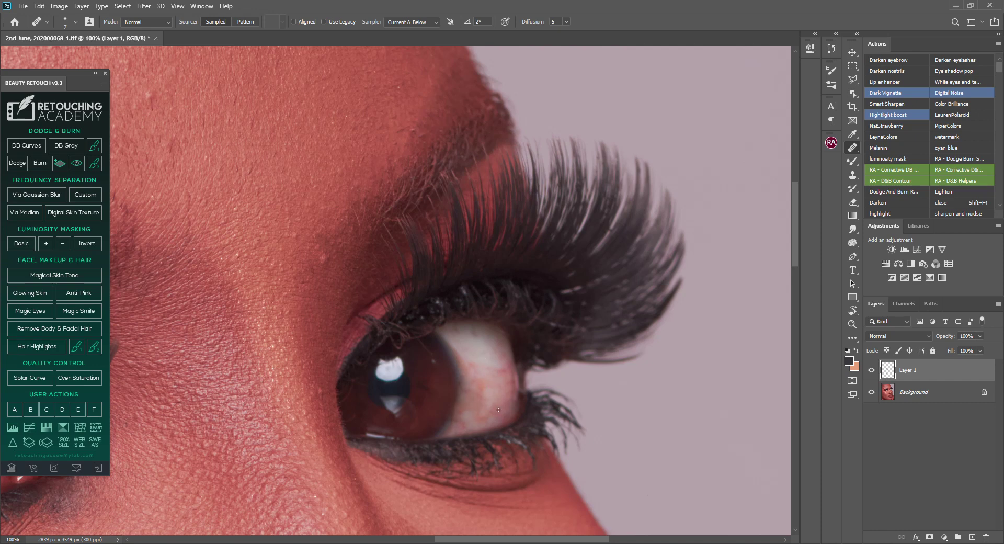
# - Heal the small blemishes on the lower lip and along its lower edge near the mouth corner
pyautogui.hotkey('ctrl', '0')
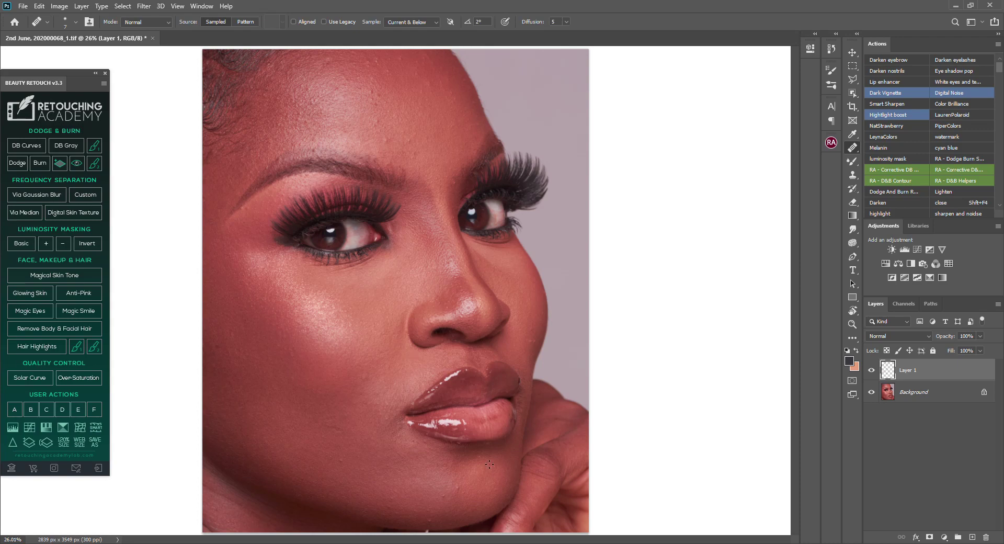
pyautogui.hotkey('ctrl', '1')
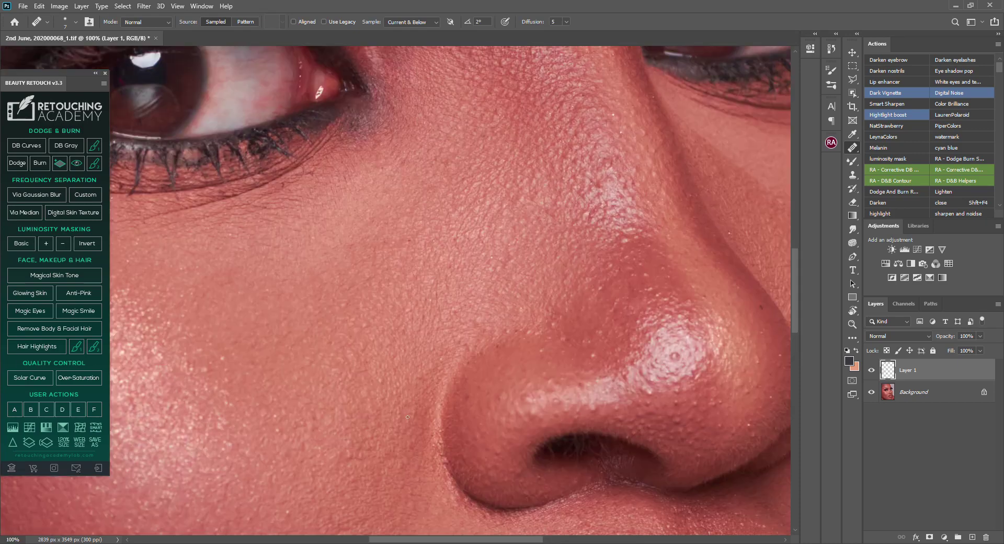
pyautogui.moveTo(535, 429)
pyautogui.mouseDown()
pyautogui.moveTo(493, 253)
pyautogui.moveTo(457, 232)
pyautogui.moveTo(528, 333)
pyautogui.mouseUp()
pyautogui.keyDown('alt'); pyautogui.click(551, 332); pyautogui.keyUp('alt')
pyautogui.moveTo(534, 339)
pyautogui.mouseDown()
pyautogui.moveTo(543, 332)
pyautogui.moveTo(470, 319)
pyautogui.mouseUp()
pyautogui.keyDown('alt'); pyautogui.click(504, 334); pyautogui.keyUp('alt')
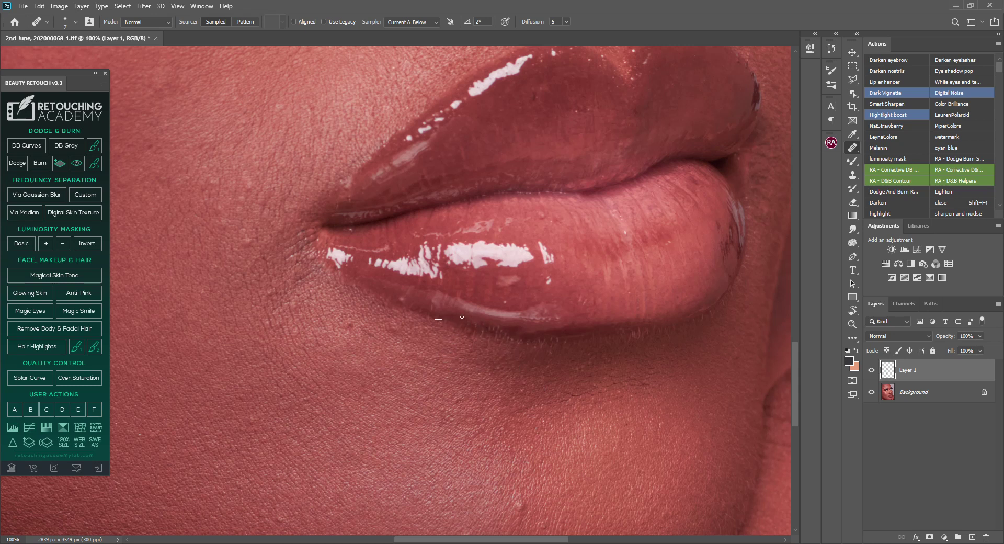
pyautogui.keyDown('alt'); pyautogui.click(403, 319); pyautogui.keyUp('alt')
pyautogui.moveTo(407, 298); pyautogui.dragTo(427, 303)
pyautogui.keyDown('alt'); pyautogui.click(390, 326); pyautogui.keyUp('alt')
pyautogui.moveTo(415, 344); pyautogui.dragTo(398, 324)
pyautogui.moveTo(497, 226); pyautogui.dragTo(468, 320)
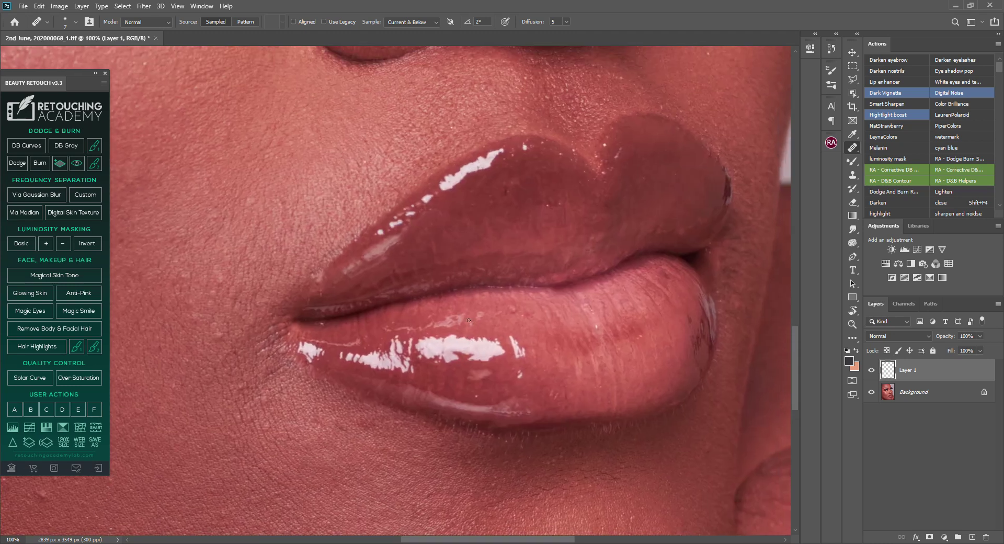
# - Compare the full portrait before and after healing by hiding and showing Layer 1
pyautogui.hotkey('ctrl', '0')
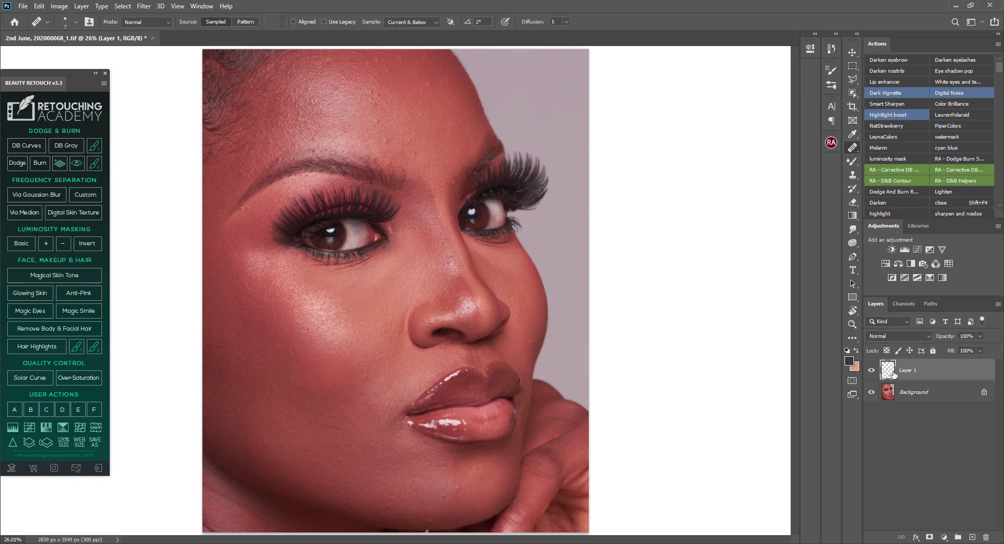
pyautogui.click(870, 369)
pyautogui.click(870, 369)
# - Run the RA corrective dodge-and-burn and D&B Helpers actions, and show the Luminosity - Check layer
pyautogui.click(964, 168)
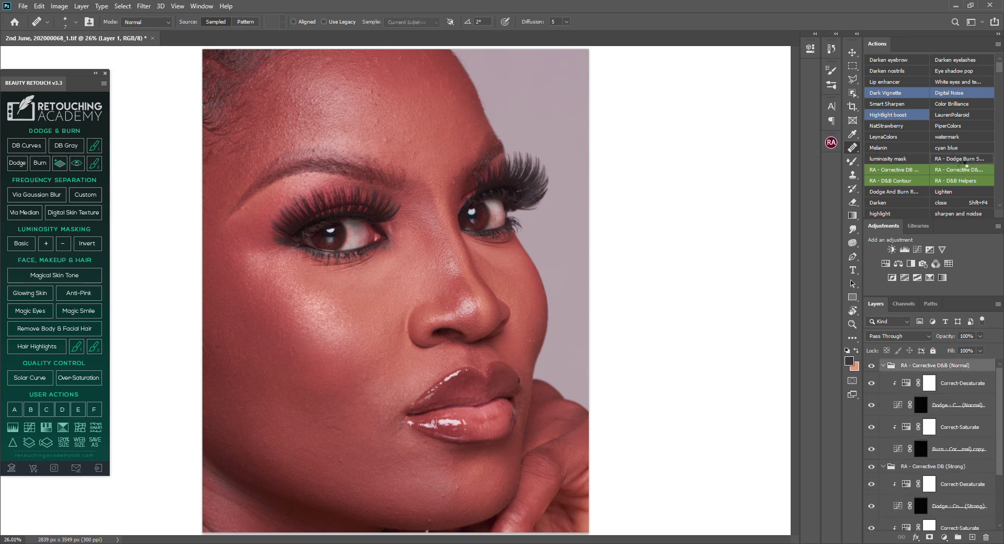
pyautogui.click(961, 181)
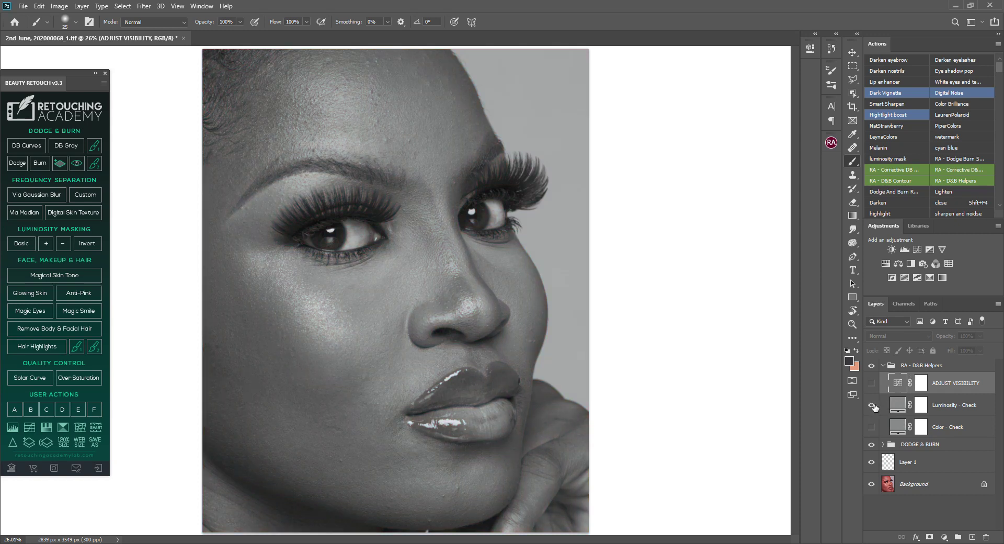
# - Add a Brightness/Contrast adjustment above Luminosity - Check with brightness 16 and contrast 45
pyautogui.click(950, 410)
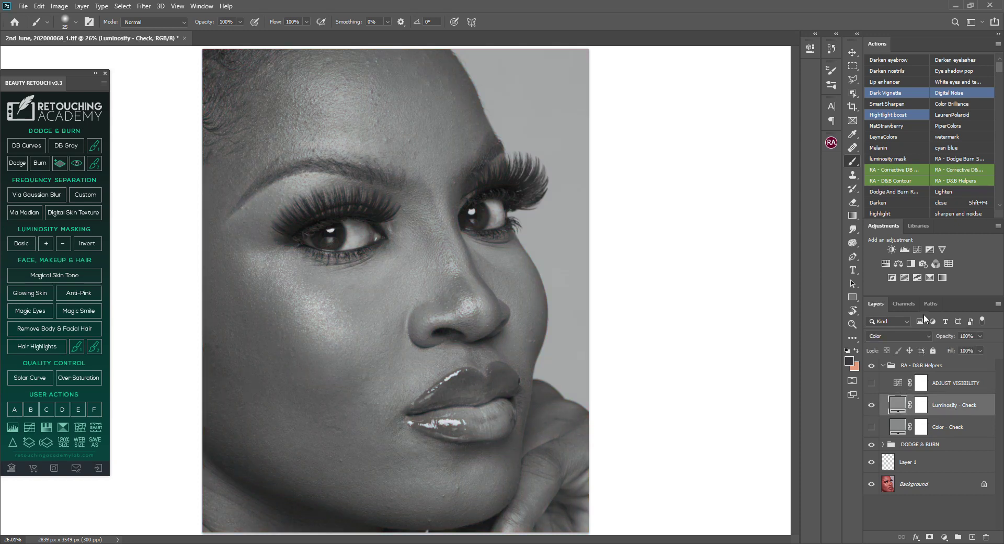
pyautogui.click(890, 249)
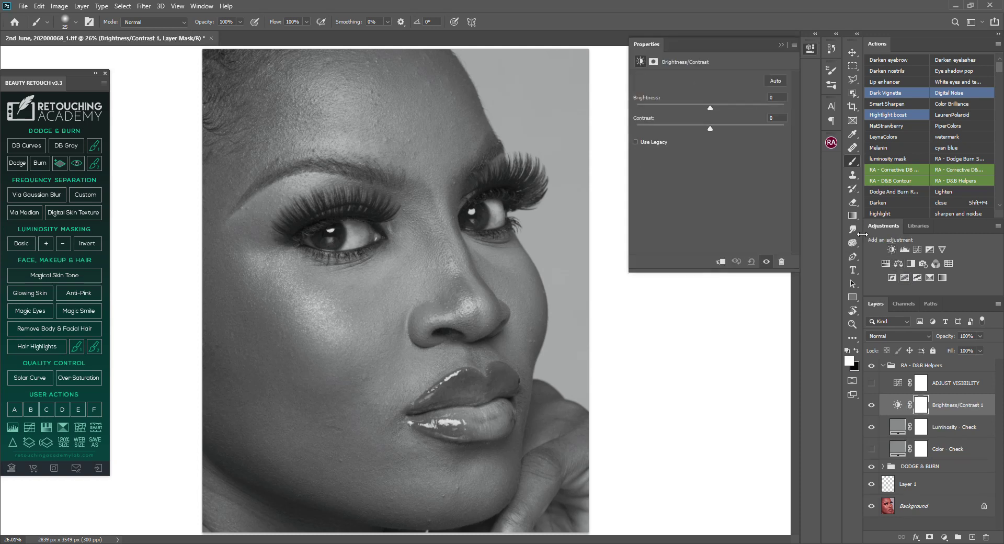
pyautogui.moveTo(742, 130); pyautogui.dragTo(723, 109)
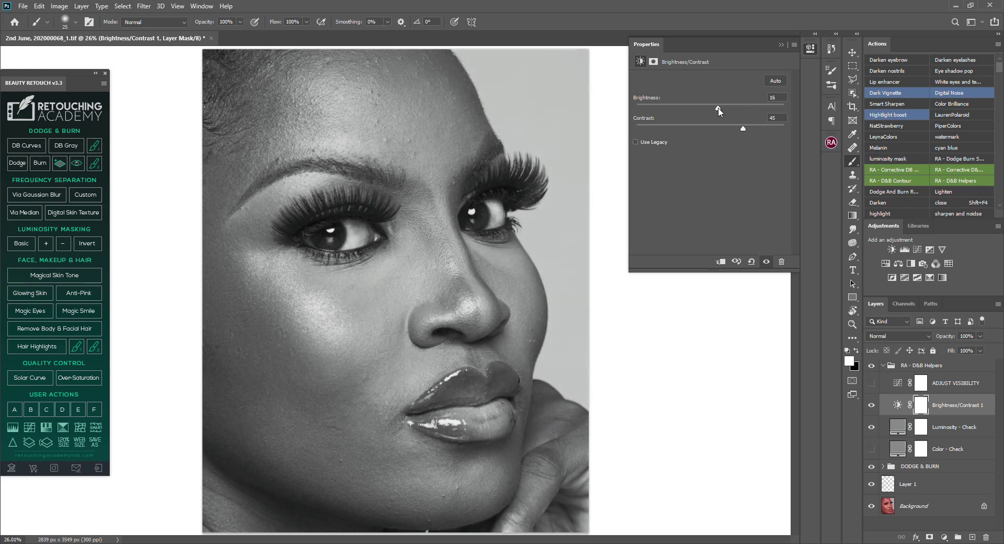
pyautogui.click(810, 48)
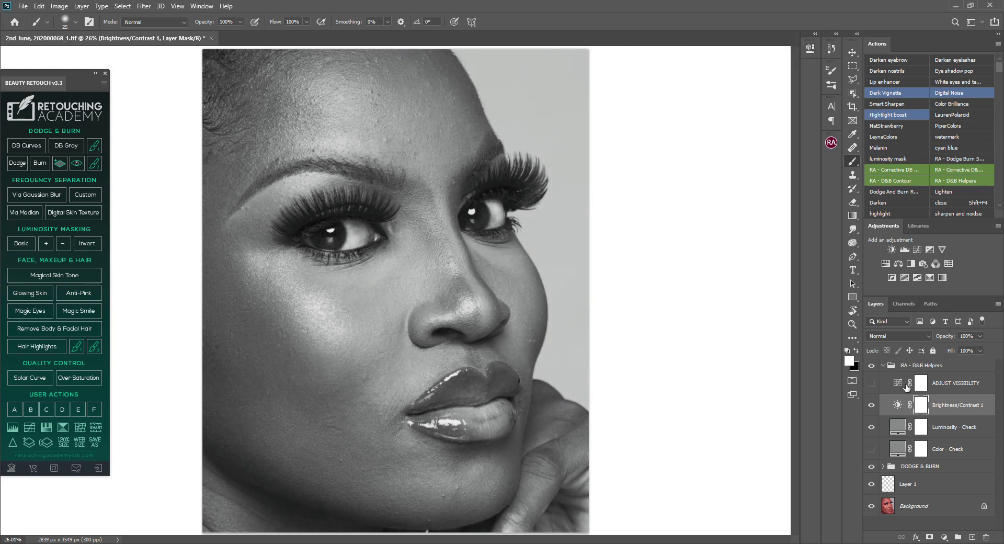
# - Collapse the RA - D&B Helpers group and select the Dodge - Corrective (Strong) mask inside the DODGE & BURN group
pyautogui.click(884, 365)
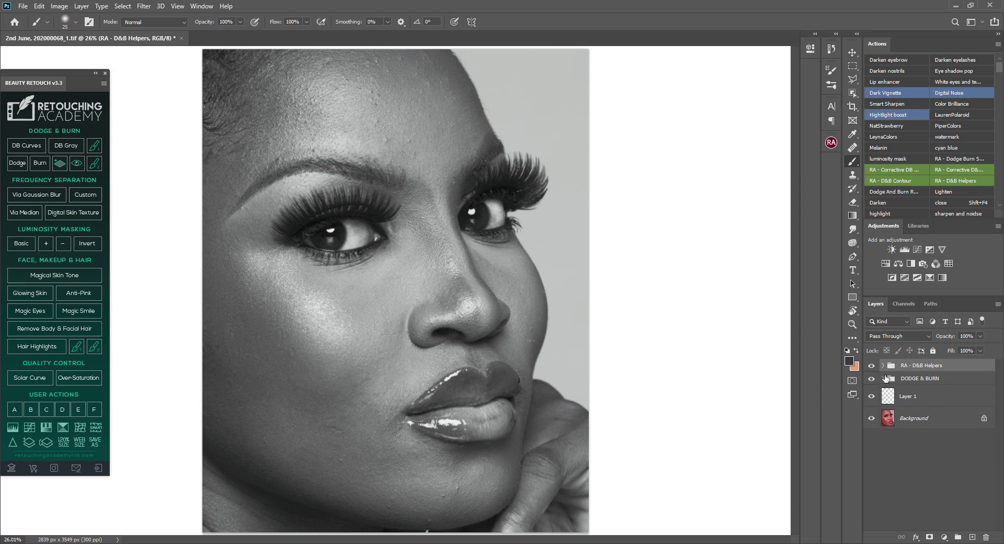
pyautogui.click(884, 378)
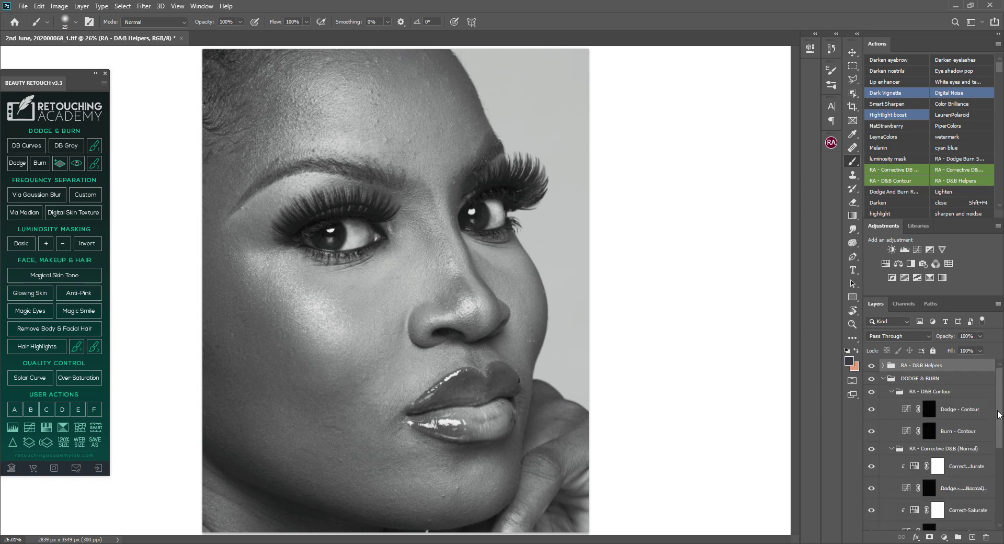
pyautogui.scroll(-5, 973, 421)
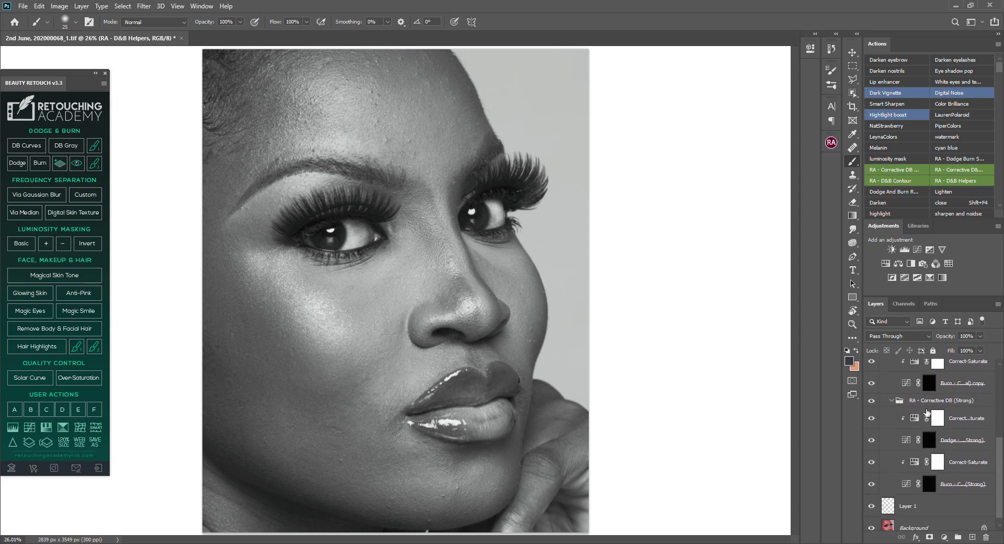
pyautogui.scroll(4, 967, 428)
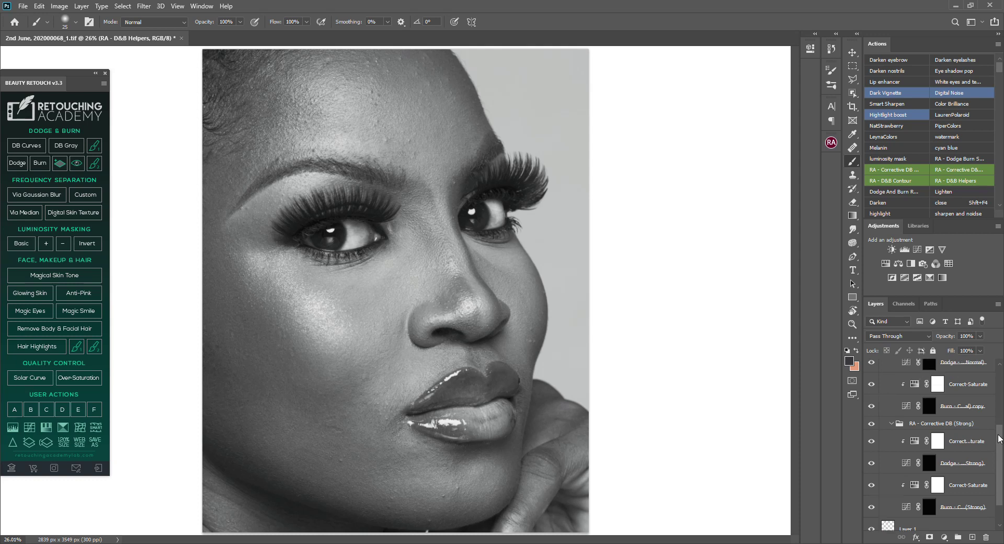
pyautogui.scroll(2, 973, 413)
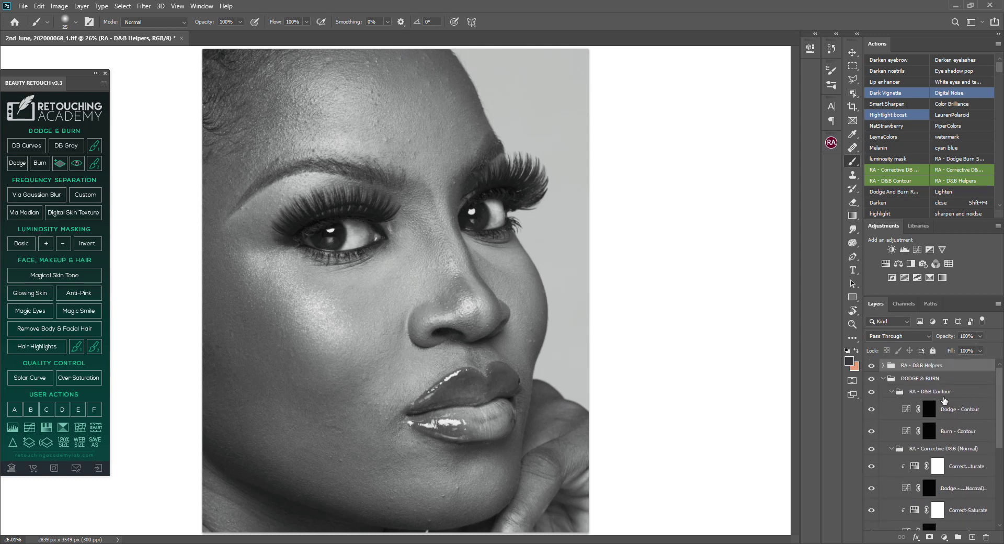
pyautogui.moveTo(1000, 410); pyautogui.dragTo(1001, 487)
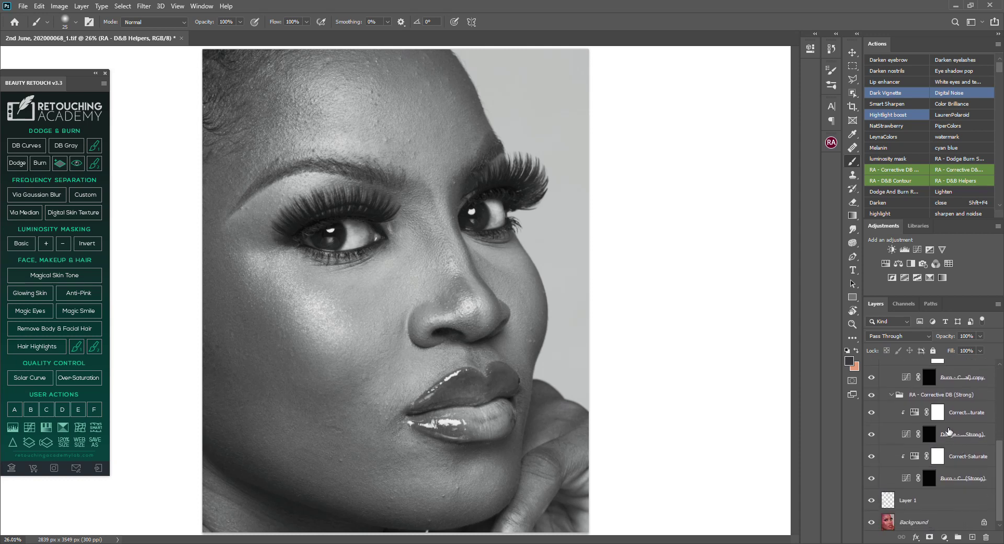
pyautogui.click(930, 434)
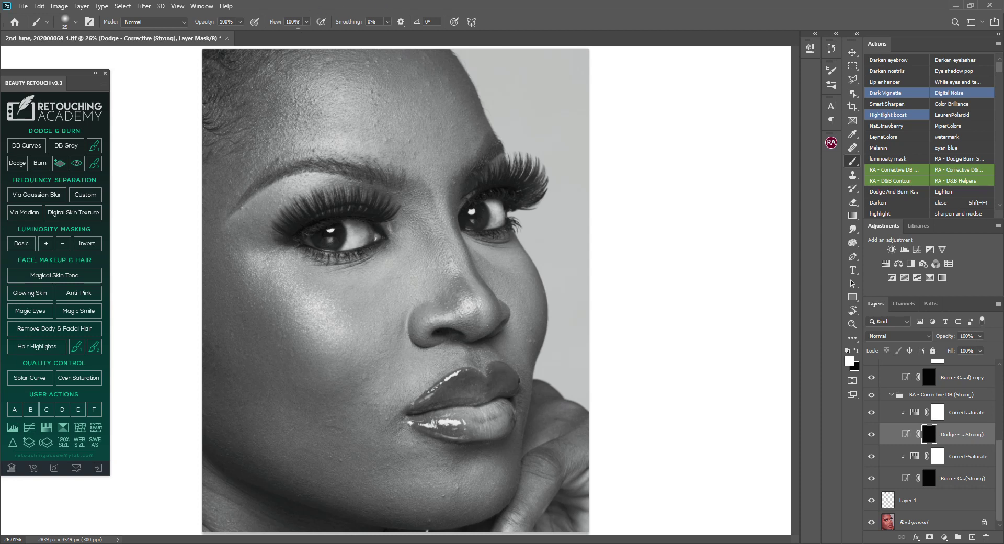
# - Set the brush flow to 2% and its size to 40 px for dodging around the lips and chin
pyautogui.click(281, 23)
pyautogui.hotkey('ctrl', '+')
pyautogui.hotkey('ctrl', '+')
pyautogui.hotkey('ctrl', '+')
pyautogui.hotkey('ctrl', '+')
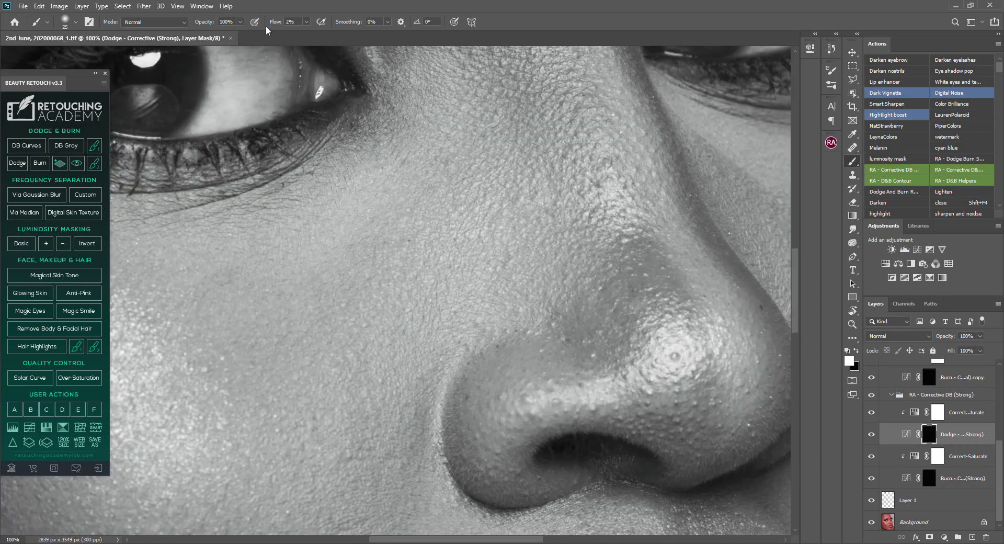
pyautogui.moveTo(650, 398)
pyautogui.mouseDown()
pyautogui.moveTo(560, 354)
pyautogui.moveTo(572, 275)
pyautogui.mouseUp()
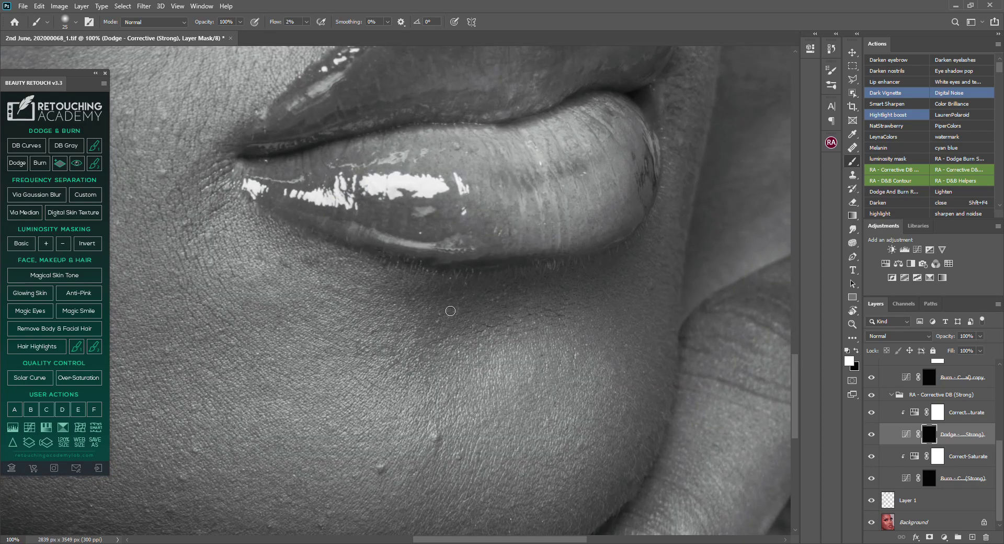
pyautogui.moveTo(446, 333); pyautogui.dragTo(498, 316)
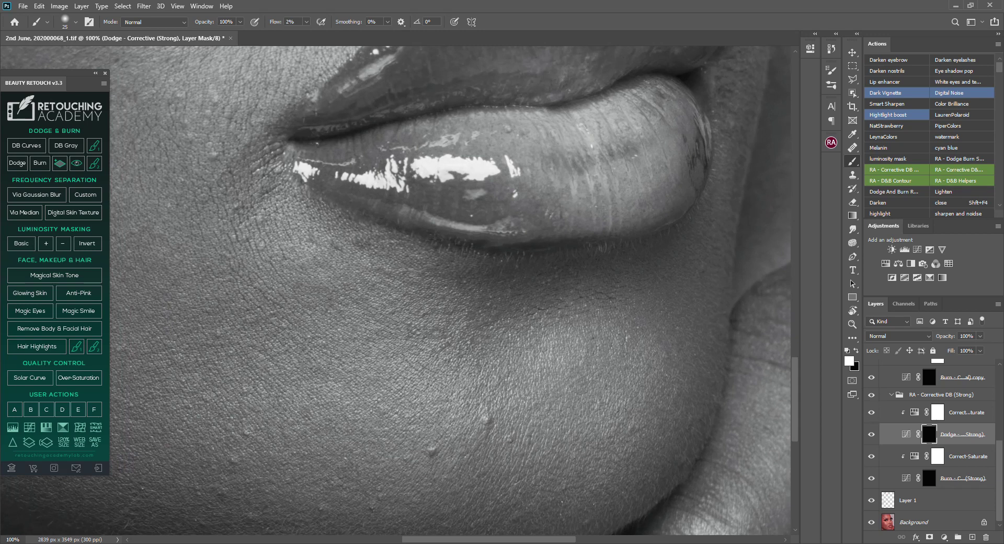
pyautogui.press(']')
pyautogui.press(']')
# - Review the available soft and hard round brush presets
pyautogui.click(76, 23)
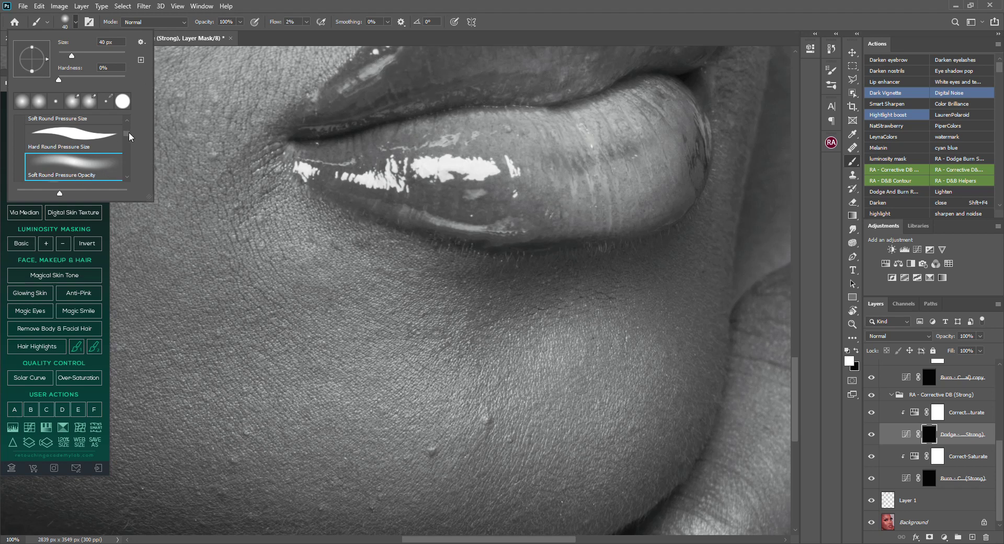
pyautogui.moveTo(128, 133); pyautogui.dragTo(126, 118)
pyautogui.click(594, 2)
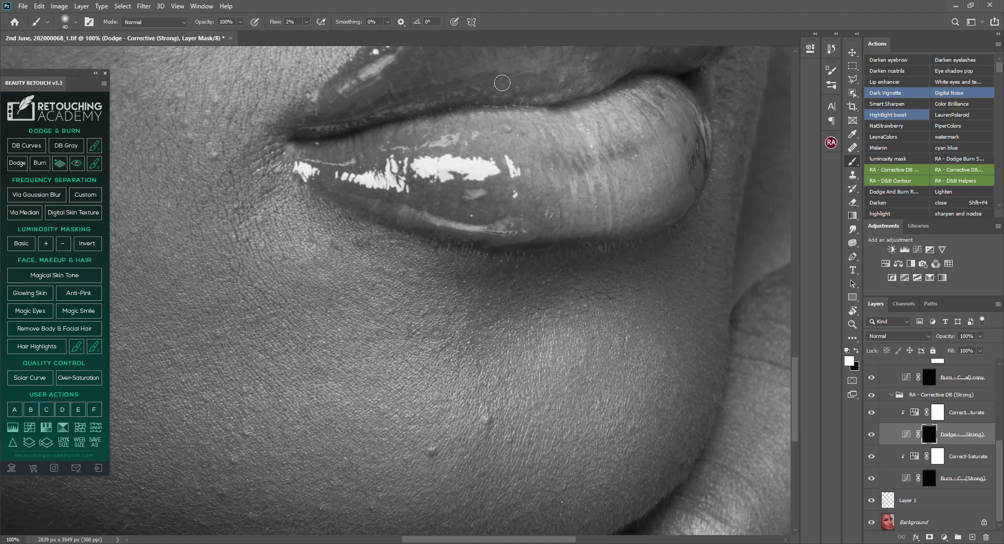
pyautogui.press('[')
pyautogui.press('[')
pyautogui.press('[')
pyautogui.press('[')
pyautogui.press(']')
pyautogui.press(']')
pyautogui.press(']')
pyautogui.press(']')
pyautogui.press('[')
pyautogui.press(']')
pyautogui.press(']')
pyautogui.press(']')
pyautogui.press('[')
pyautogui.press('[')
pyautogui.press('[')
pyautogui.press(']')
pyautogui.press(']')
# - Dodge the dark patches on the lower lip with a small brush, comparing with the RA - Corrective DB (Strong) group hidden
pyautogui.moveTo(580, 199); pyautogui.dragTo(546, 278)
pyautogui.press('[')
pyautogui.press('[')
pyautogui.press('[')
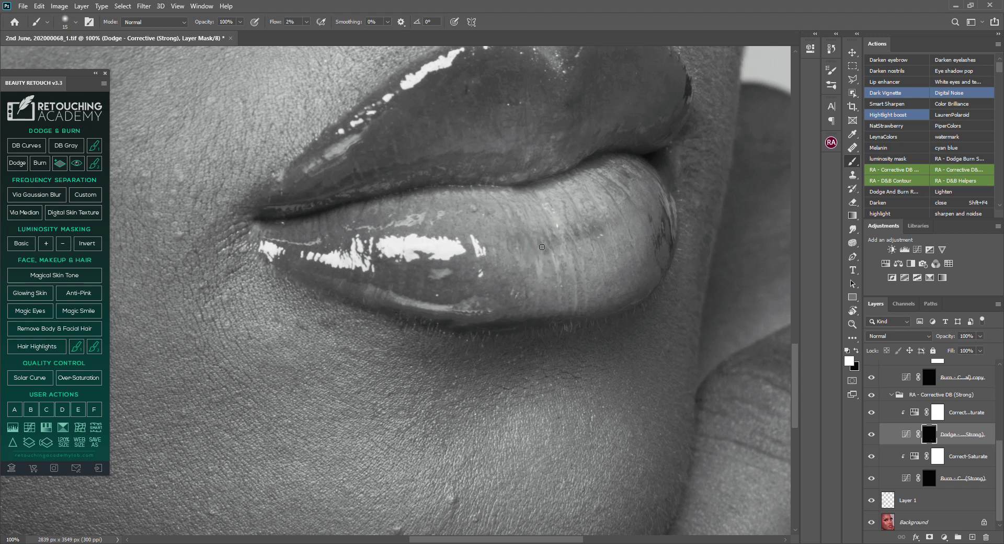
pyautogui.press(']')
pyautogui.press('[')
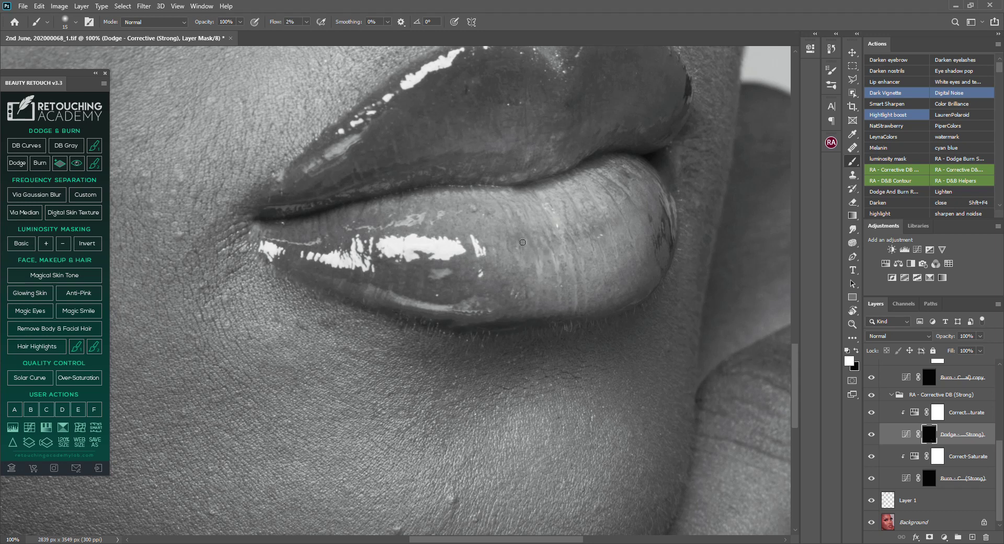
pyautogui.press(']')
pyautogui.click(871, 395)
pyautogui.click(871, 396)
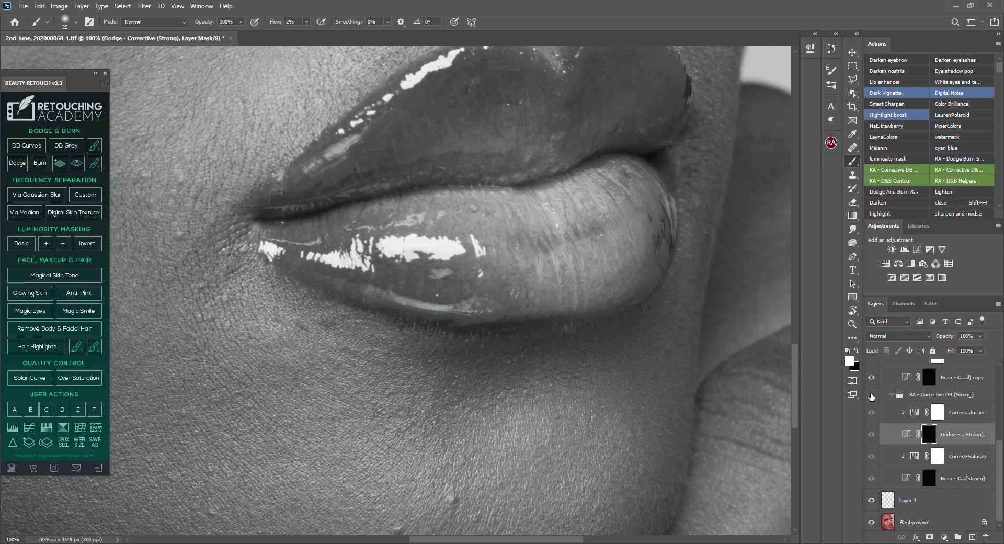
# - Dodge the dark patches on the chin and lower cheek with a brush of about 25 px
pyautogui.moveTo(586, 415); pyautogui.dragTo(649, 254)
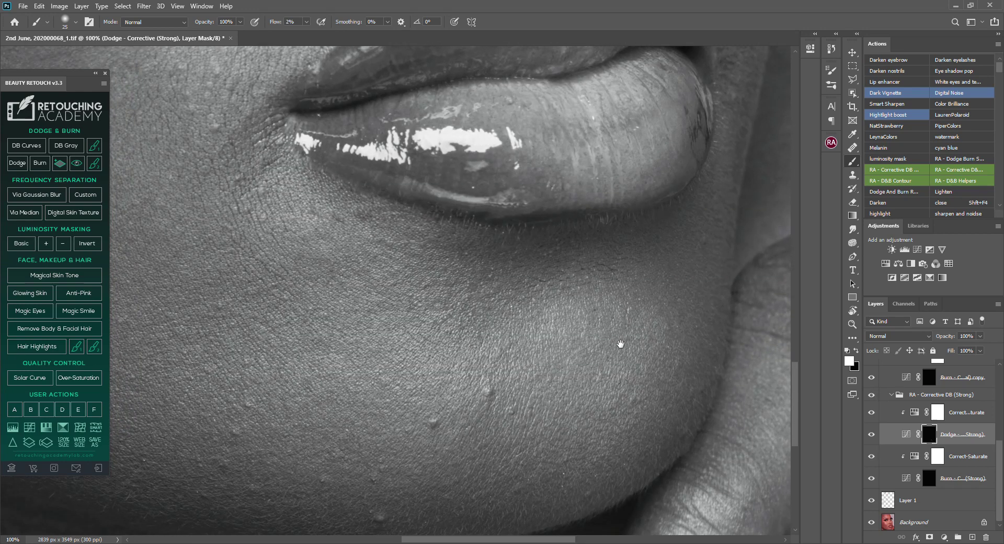
pyautogui.moveTo(529, 340); pyautogui.dragTo(585, 264)
pyautogui.moveTo(360, 112); pyautogui.dragTo(636, 298)
pyautogui.moveTo(417, 314); pyautogui.dragTo(555, 268)
pyautogui.press('[')
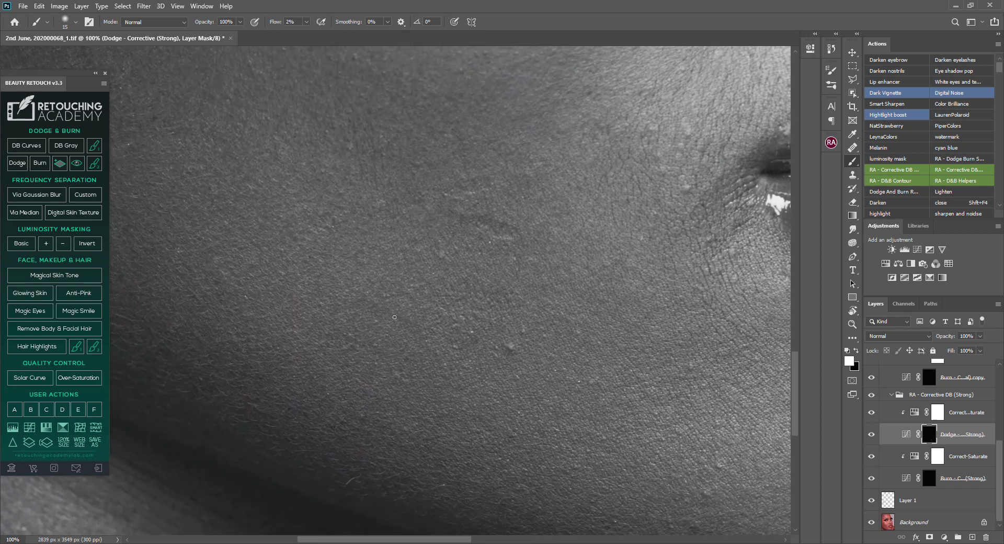
pyautogui.press(']')
pyautogui.press(']')
pyautogui.press('[')
# - Collapse the Beauty Retouch panel, then open a second window of 2nd June, 202000068_1.tif and tile both windows vertically
pyautogui.click(95, 74)
pyautogui.click(202, 6)
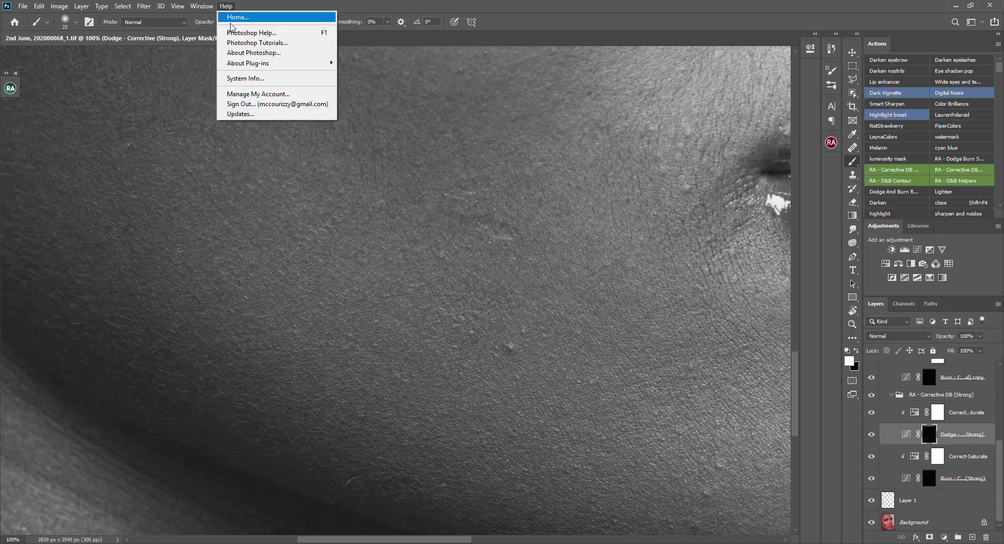
pyautogui.moveTo(220, 17)
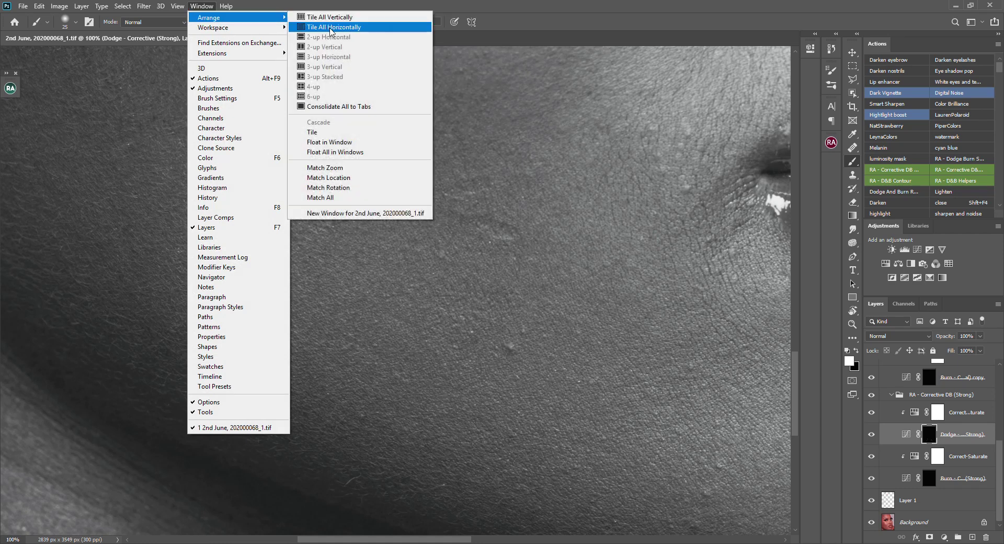
pyautogui.click(354, 214)
pyautogui.click(226, 6)
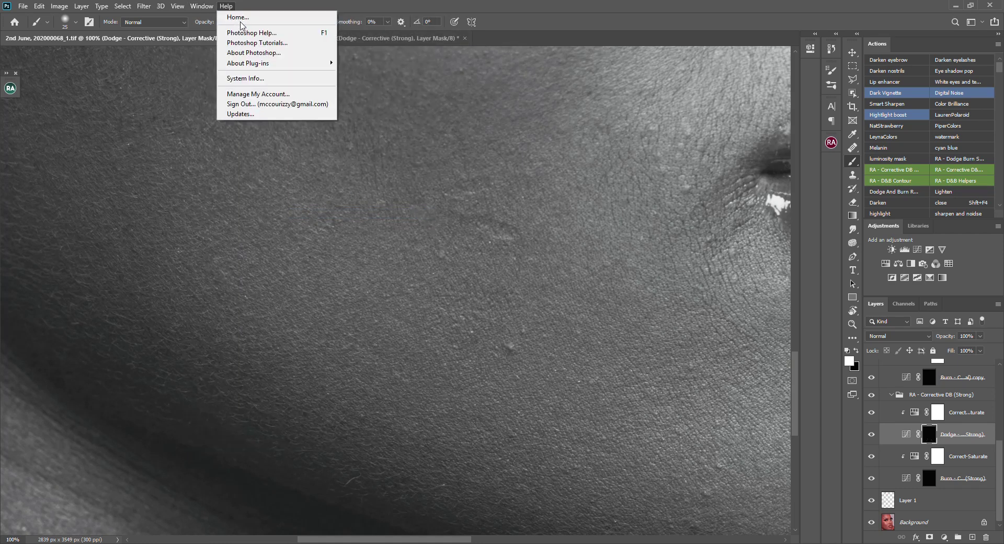
pyautogui.moveTo(202, 7)
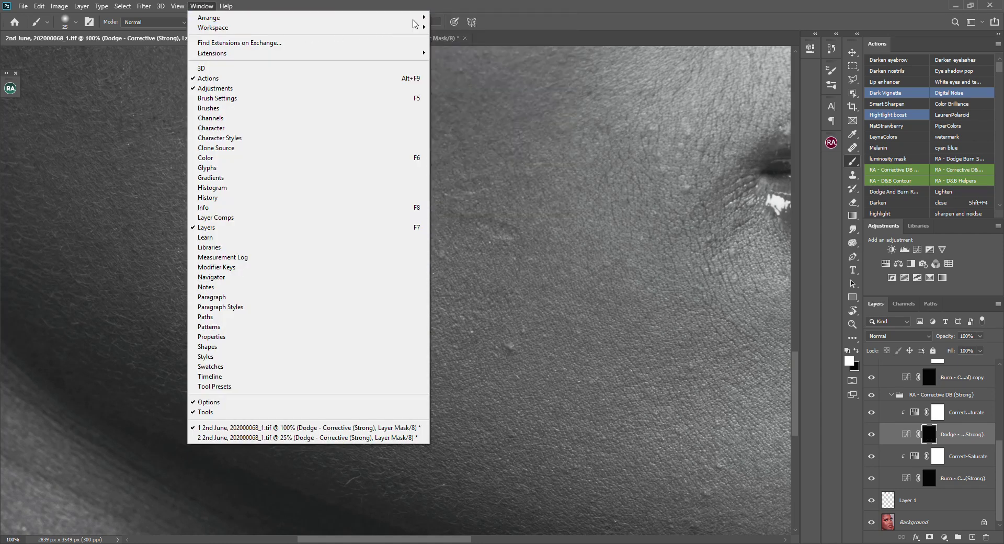
pyautogui.moveTo(406, 22)
pyautogui.click(453, 47)
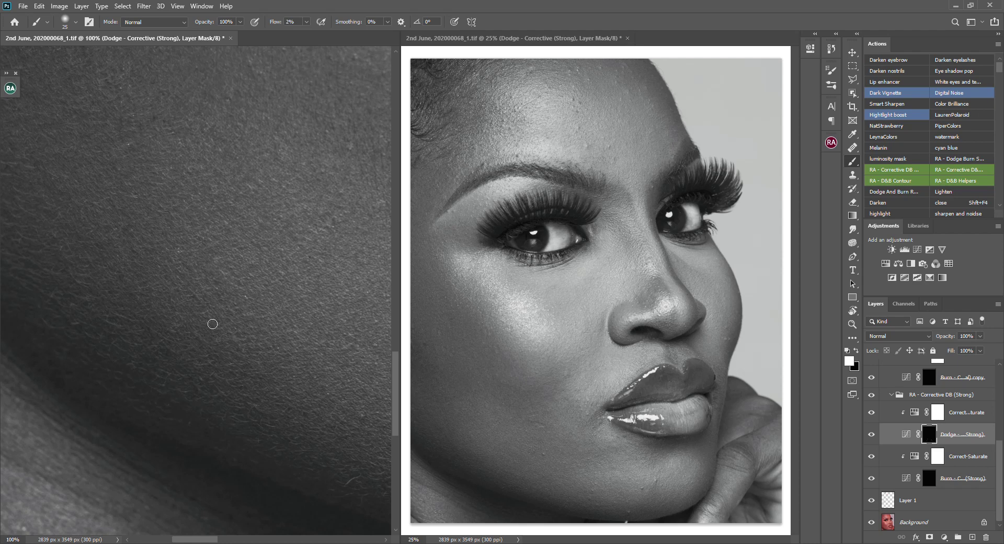
# - Dodge the dark patches from the cheek down to the corner of the mouth with a 25 px brush
pyautogui.moveTo(244, 248)
pyautogui.mouseDown()
pyautogui.moveTo(251, 291)
pyautogui.moveTo(241, 365)
pyautogui.moveTo(233, 294)
pyautogui.mouseUp()
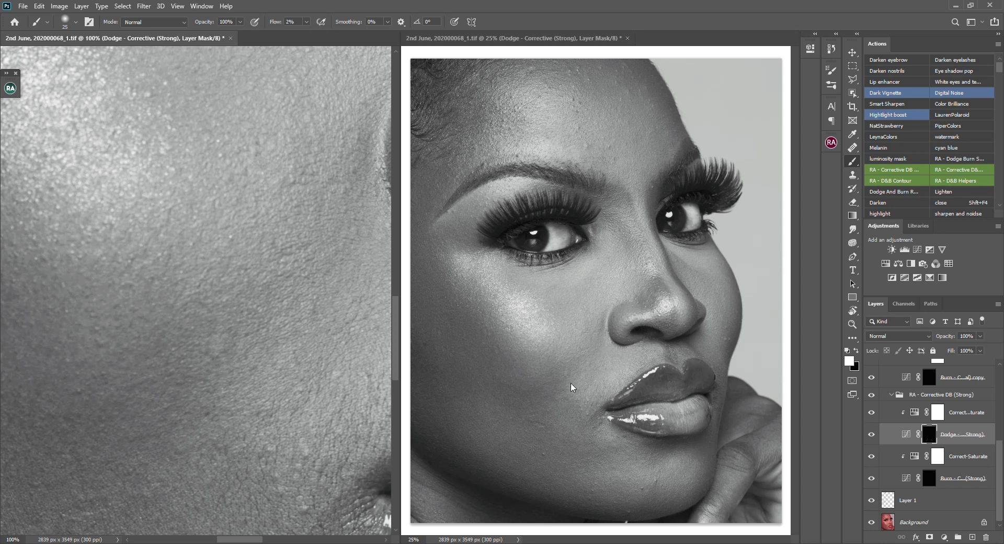
pyautogui.moveTo(325, 453)
pyautogui.mouseDown()
pyautogui.moveTo(316, 363)
pyautogui.moveTo(199, 304)
pyautogui.mouseUp()
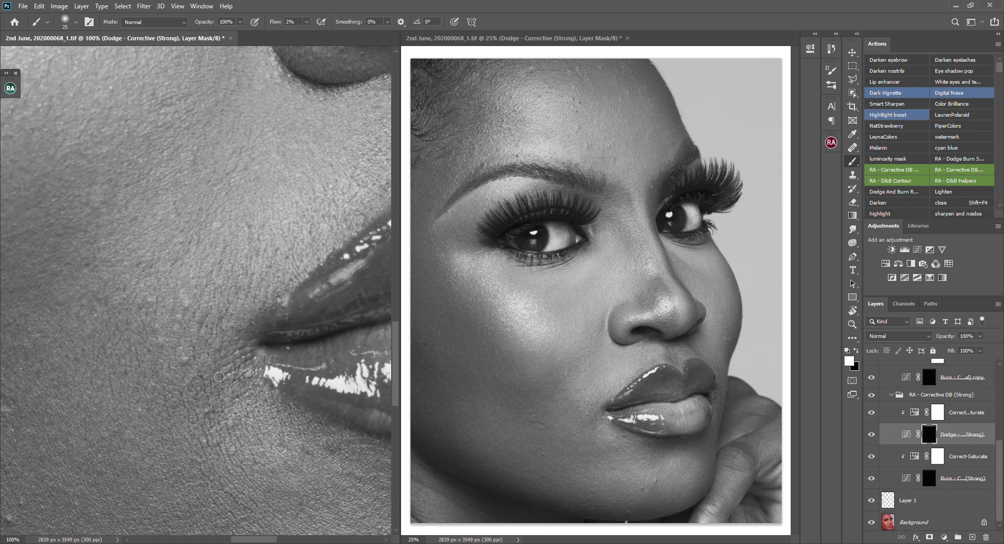
pyautogui.moveTo(321, 431); pyautogui.dragTo(218, 382)
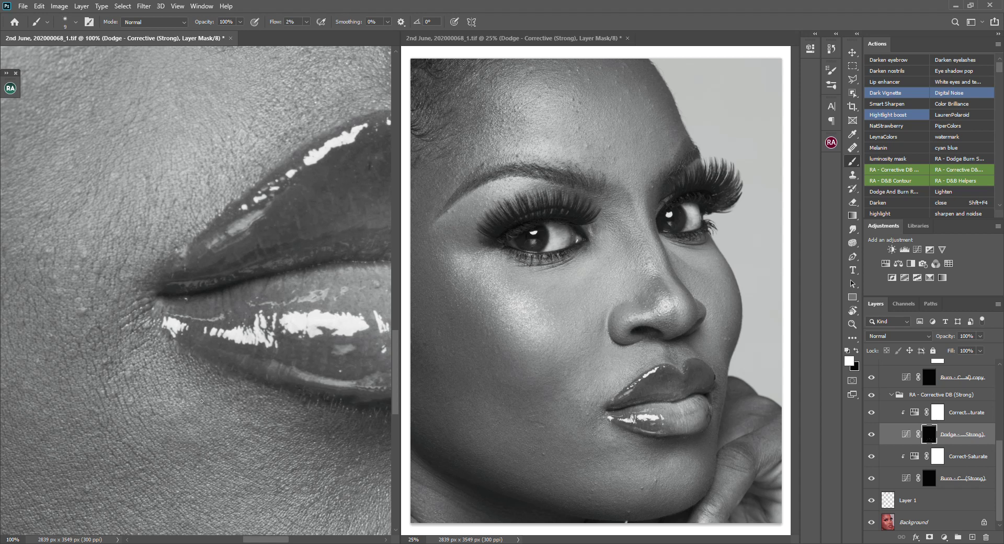
# - Dodge the uneven skin around the mouth corner and below the lower lip with a brush of up to 30 px
pyautogui.press(']')
pyautogui.press('[')
pyautogui.press(']')
pyautogui.press(']')
pyautogui.press('[')
pyautogui.press('[')
pyautogui.press(']')
pyautogui.moveTo(178, 413); pyautogui.dragTo(255, 364)
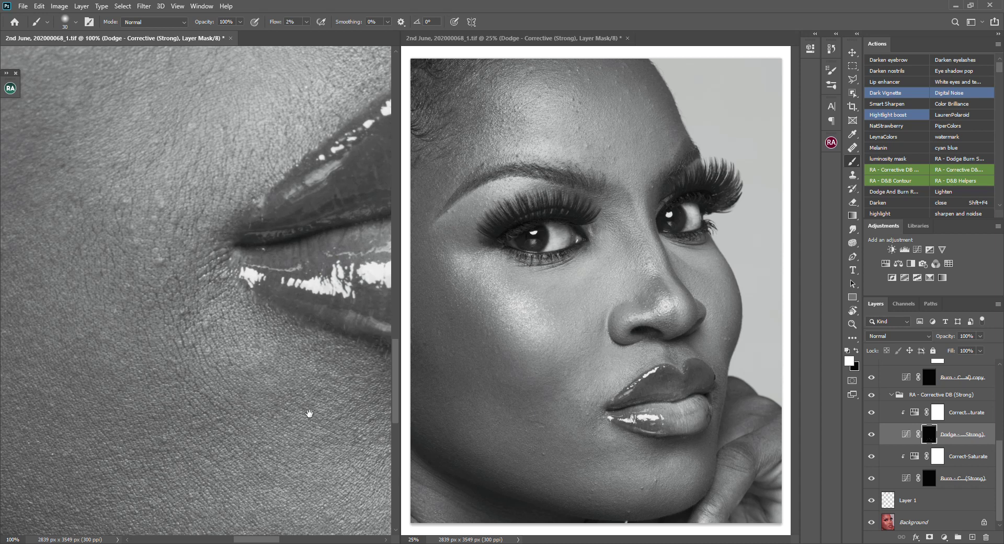
pyautogui.moveTo(316, 415); pyautogui.dragTo(222, 373)
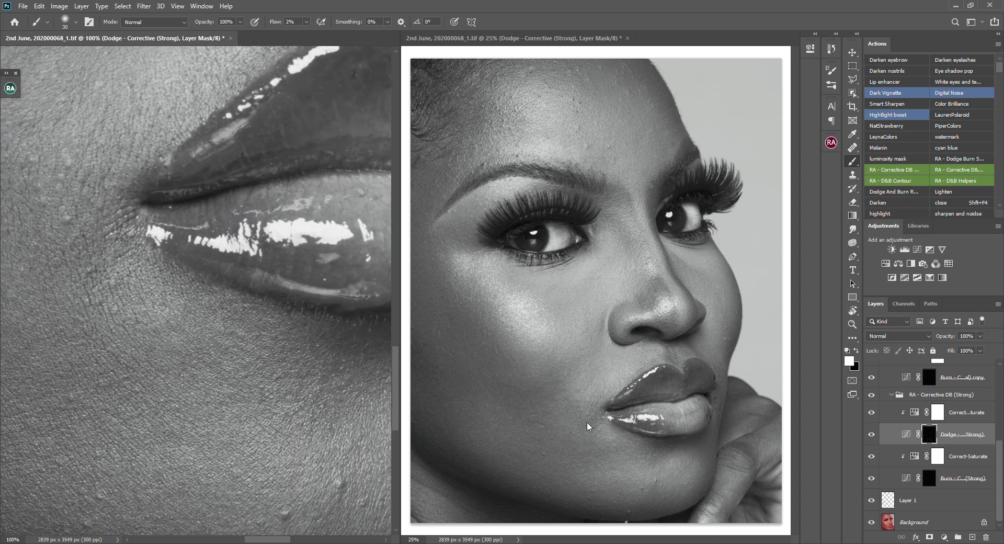
# - Burn the bright patches below the mouth corner on the Burn - Corrective (Strong) mask with a brush of 60 to 90 px
pyautogui.click(929, 482)
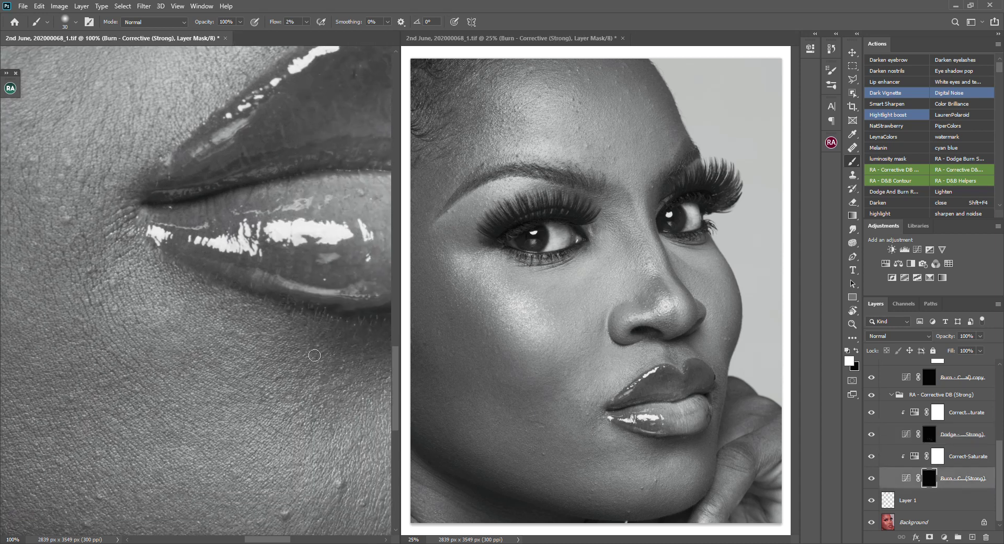
pyautogui.press(']')
pyautogui.press(']')
pyautogui.press(']')
pyautogui.press(']')
pyautogui.press(']')
pyautogui.press(']')
pyautogui.press(']')
pyautogui.press('[')
pyautogui.press('[')
pyautogui.press('[')
pyautogui.press('[')
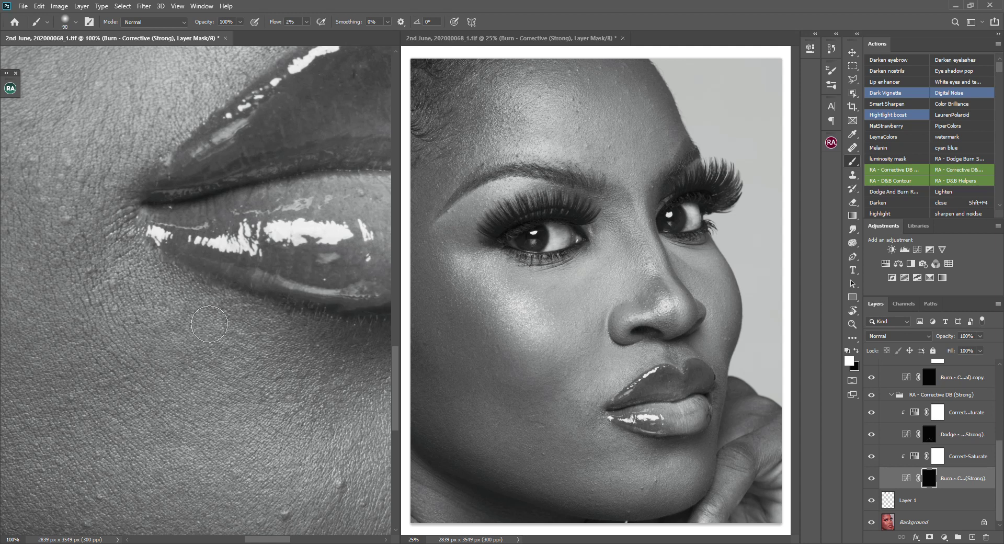
pyautogui.press(']')
pyautogui.press('[')
# - Dodge the dark patches below the lip and across the cheek on the Dodge - Corrective (Strong) mask, reducing the brush to 30 px
pyautogui.click(930, 435)
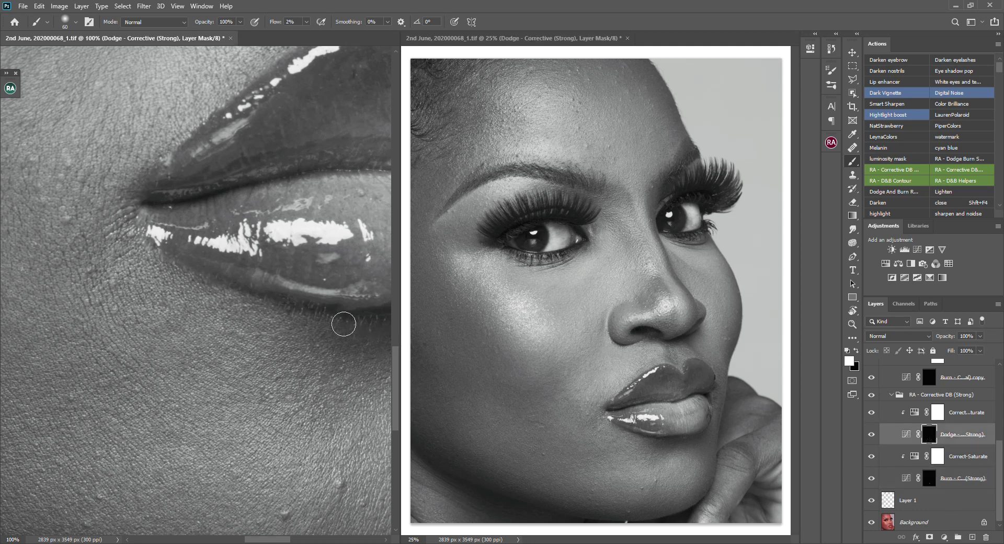
pyautogui.moveTo(72, 198)
pyautogui.mouseDown()
pyautogui.moveTo(122, 267)
pyautogui.moveTo(264, 341)
pyautogui.moveTo(272, 421)
pyautogui.moveTo(301, 464)
pyautogui.mouseUp()
pyautogui.press('[')
pyautogui.press('[')
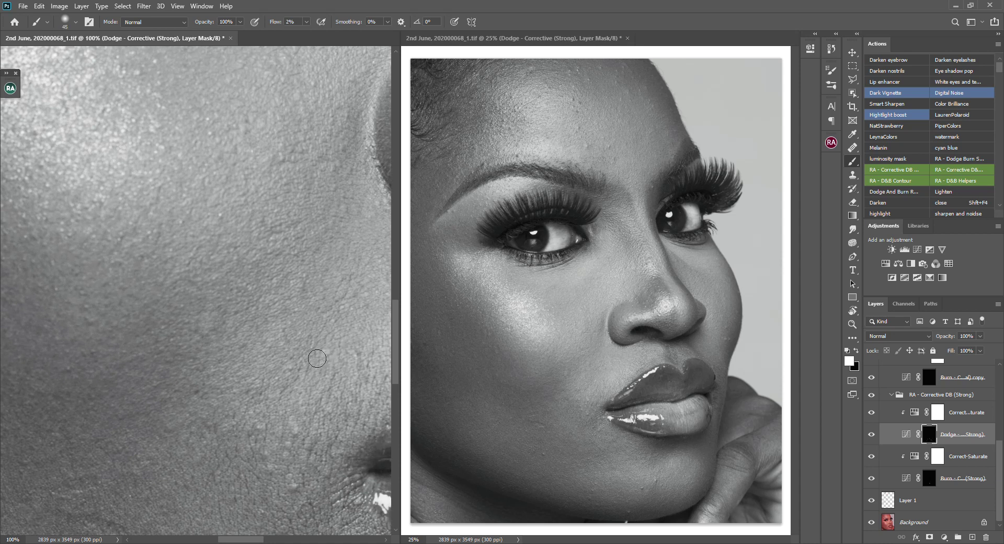
pyautogui.press('[')
pyautogui.press('[')
pyautogui.press('[')
pyautogui.press(']')
pyautogui.press(']')
pyautogui.press(']')
pyautogui.press('[')
pyautogui.press('[')
pyautogui.press('[')
pyautogui.press(']')
pyautogui.press(']')
pyautogui.press(']')
pyautogui.press(']')
pyautogui.press(']')
pyautogui.press(']')
pyautogui.press('[')
pyautogui.press('[')
pyautogui.press('[')
pyautogui.press('[')
pyautogui.moveTo(244, 474); pyautogui.dragTo(222, 392)
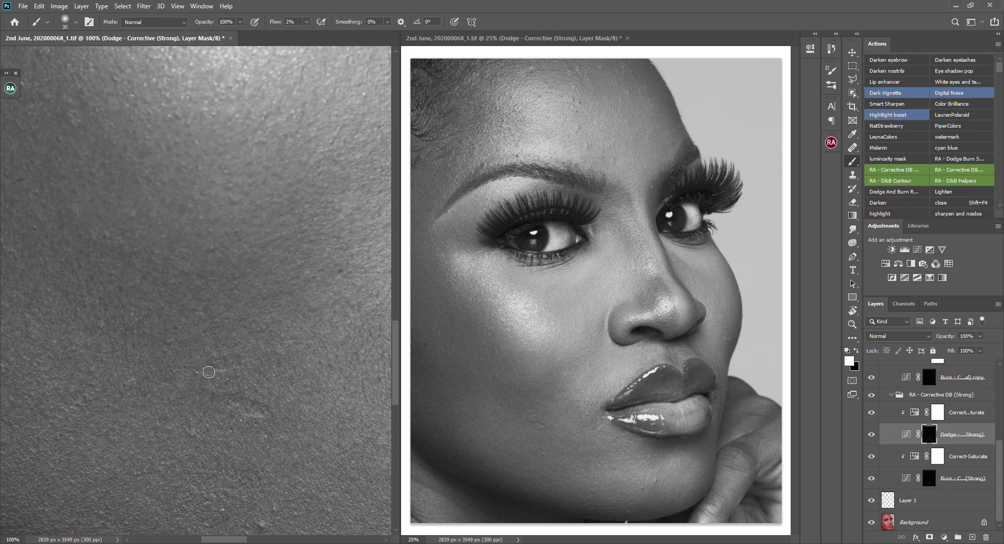
# - Dodge the dark patches under the eye and beside the nose with the 30 px brush
pyautogui.scroll(2, 224, 350)
pyautogui.hscroll(-1, 240, 331)
pyautogui.moveTo(251, 270); pyautogui.dragTo(213, 433)
pyautogui.moveTo(293, 78); pyautogui.dragTo(185, 327)
pyautogui.scroll(-1, 198, 308)
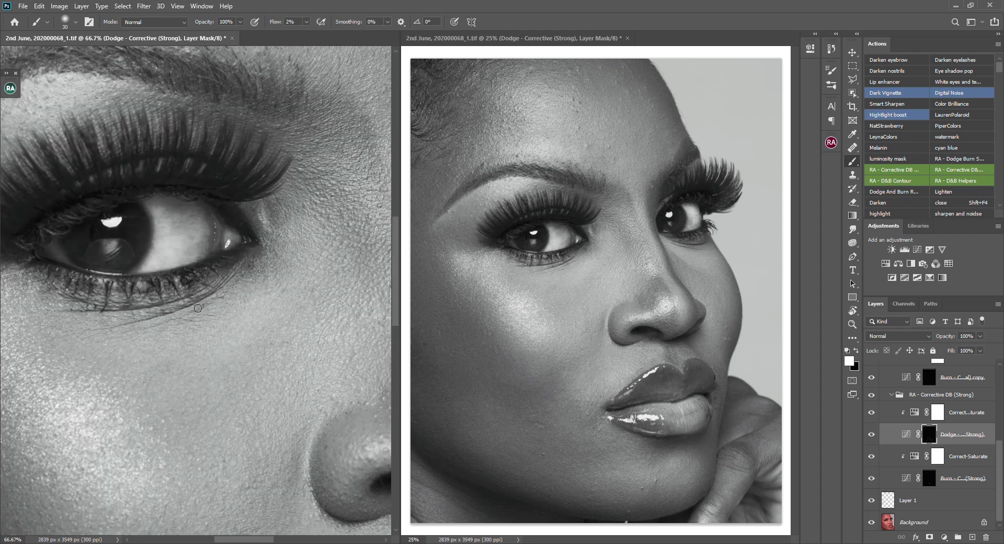
pyautogui.scroll(-2, 253, 397)
pyautogui.hscroll(1, 256, 366)
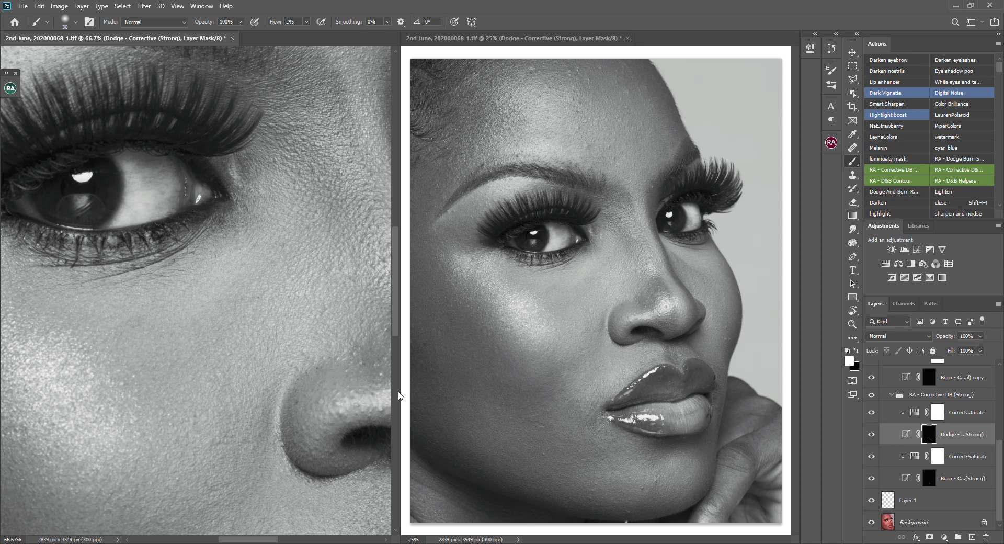
# - Dodge the dark patches below the nose and above the upper lip with the 30 px brush
pyautogui.moveTo(268, 361); pyautogui.dragTo(162, 286)
pyautogui.moveTo(349, 351); pyautogui.dragTo(236, 321)
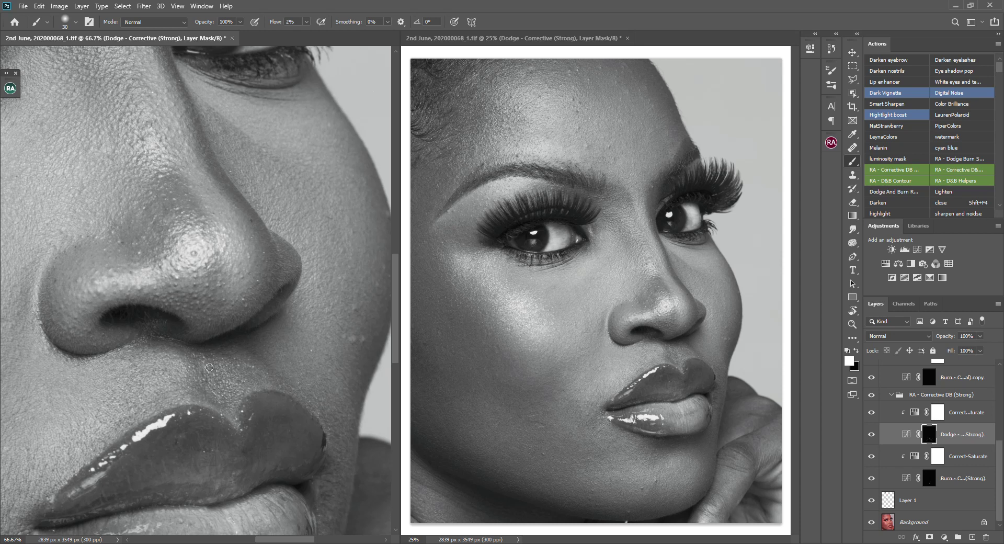
pyautogui.moveTo(154, 359); pyautogui.dragTo(215, 335)
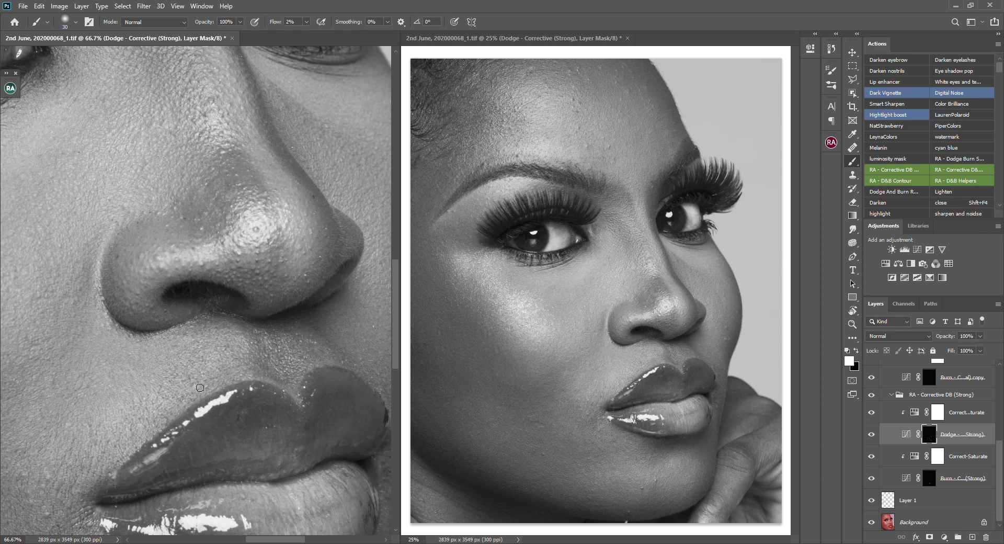
pyautogui.moveTo(185, 408); pyautogui.dragTo(211, 364)
pyautogui.moveTo(128, 403); pyautogui.dragTo(195, 333)
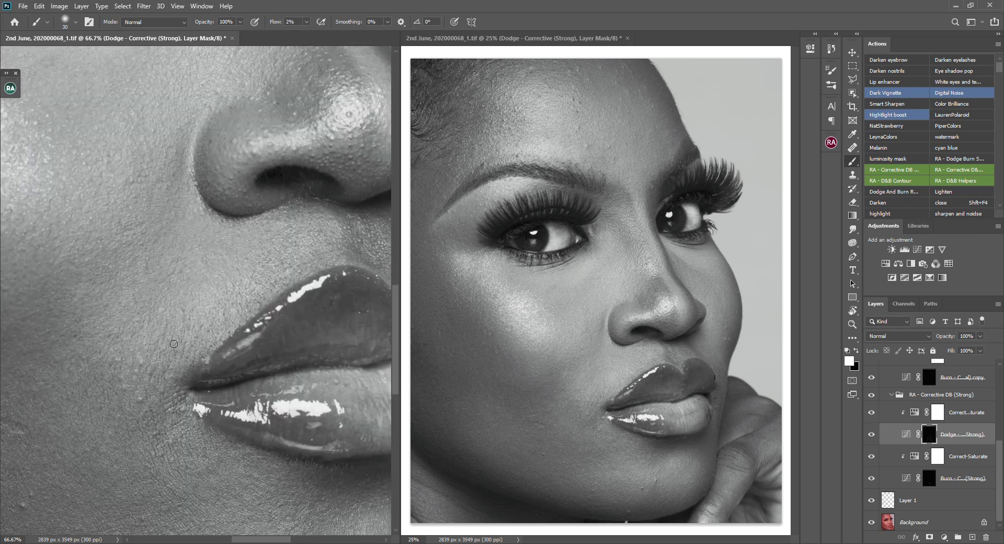
# - Dodge the uneven dark areas on and around the lips with the 30 px brush
pyautogui.moveTo(290, 295); pyautogui.dragTo(240, 325)
pyautogui.moveTo(290, 358); pyautogui.dragTo(255, 316)
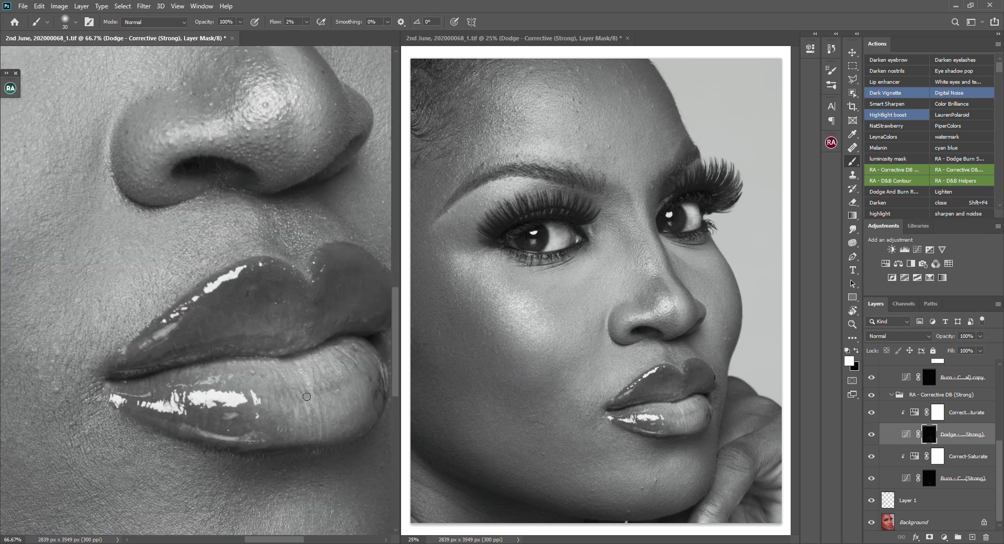
pyautogui.moveTo(220, 358); pyautogui.dragTo(191, 338)
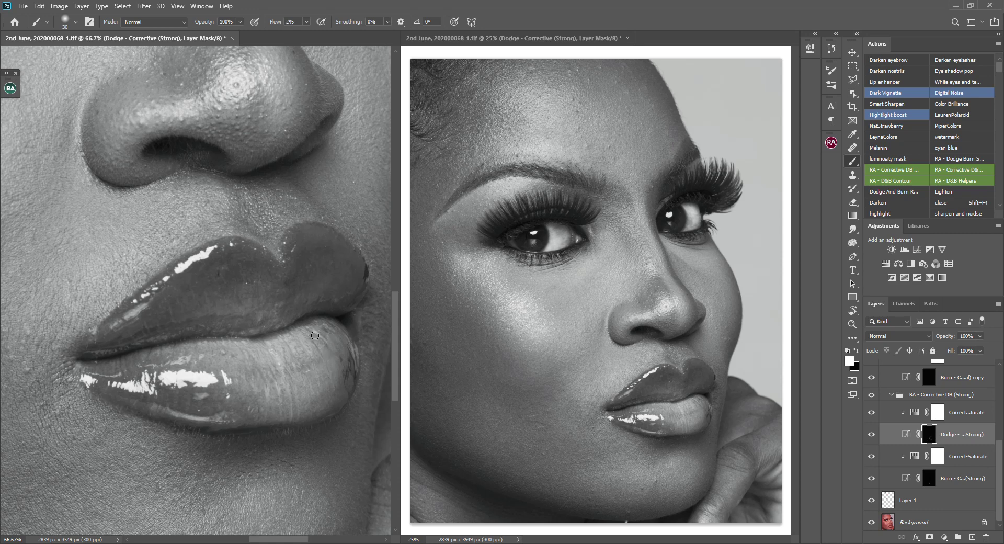
# - Enlarge the brush to 70 px and dodge the broader shadows under the eye and on the upper cheek
pyautogui.moveTo(51, 197); pyautogui.dragTo(199, 363)
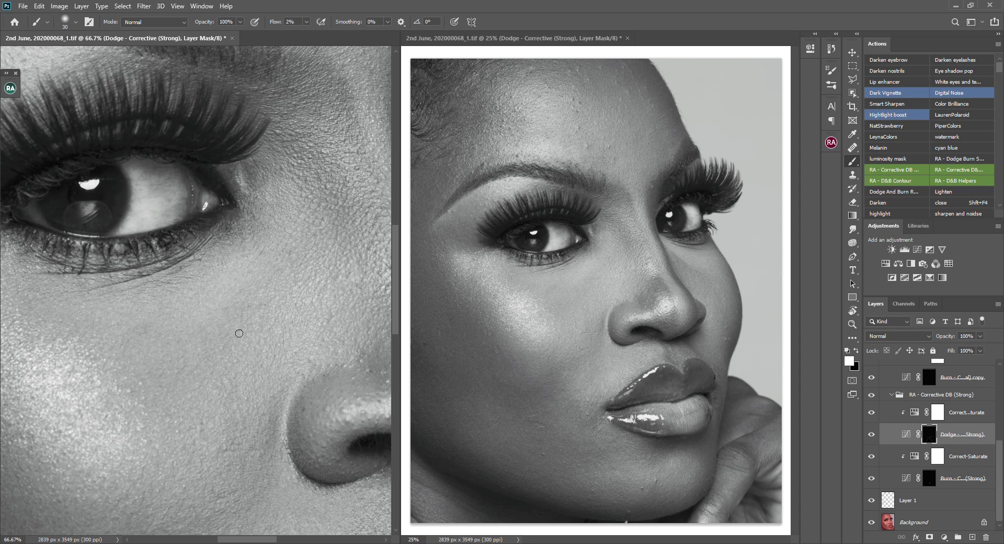
pyautogui.press(']')
pyautogui.press(']')
pyautogui.press(']')
pyautogui.press(']')
pyautogui.press(']')
pyautogui.press(']')
pyautogui.press('[')
pyautogui.press('[')
pyautogui.press('super+i')
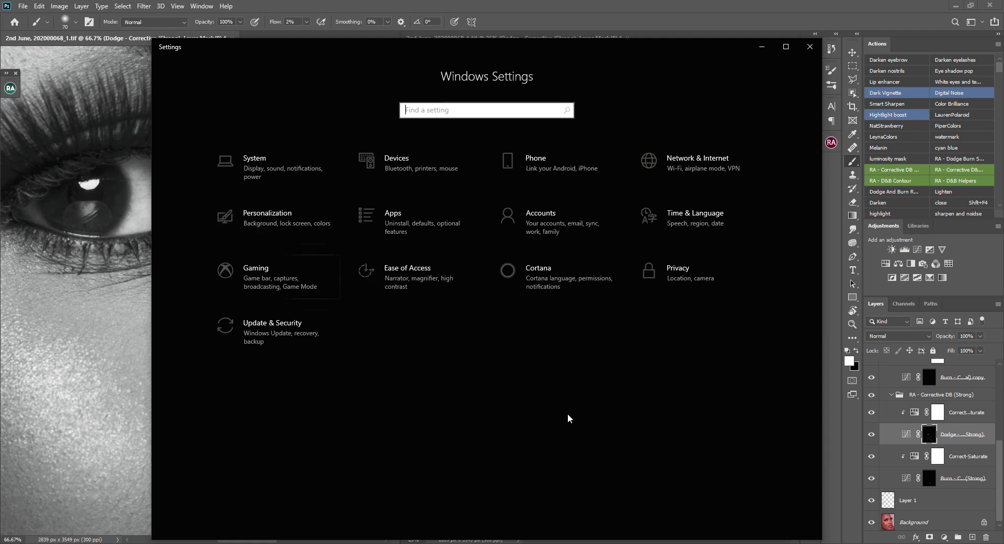
pyautogui.click(765, 48)
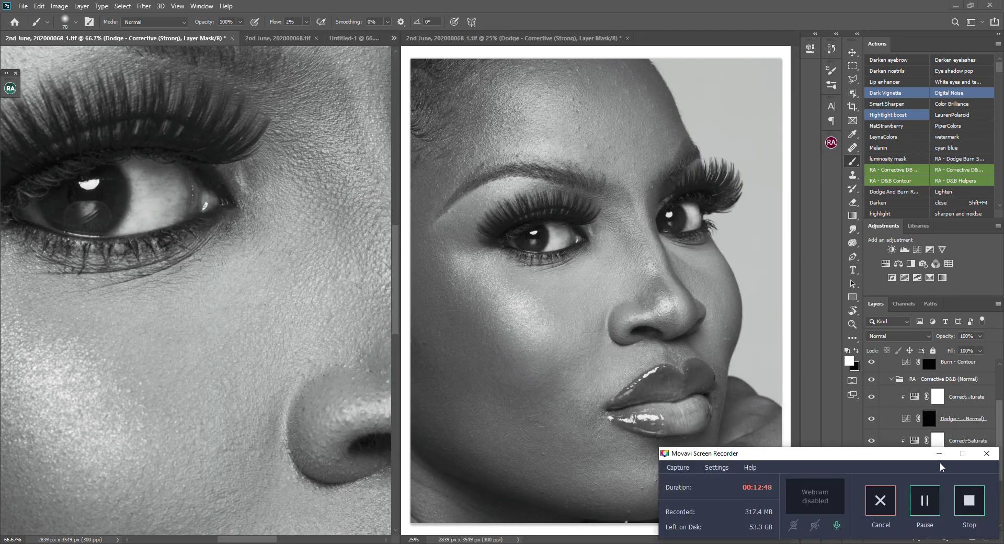
pyautogui.click(939, 454)
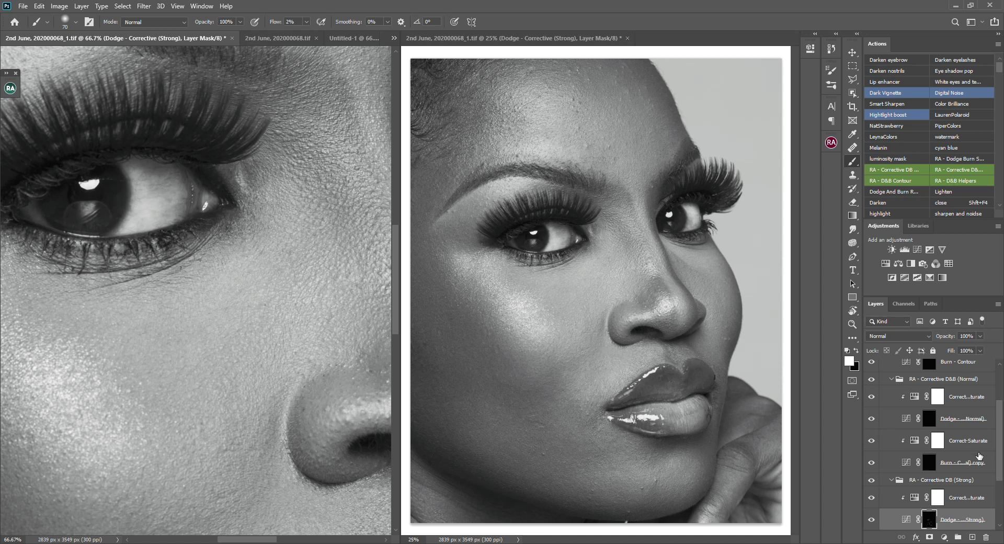
# - Reduce the brush to 30 px and dodge the dark patches around the inner eye corner on the Dodge - Corrective (Strong) mask
pyautogui.moveTo(999, 470)
pyautogui.mouseDown()
pyautogui.moveTo(1002, 504)
pyautogui.moveTo(968, 512)
pyautogui.mouseUp()
pyautogui.scroll(3, 306, 236)
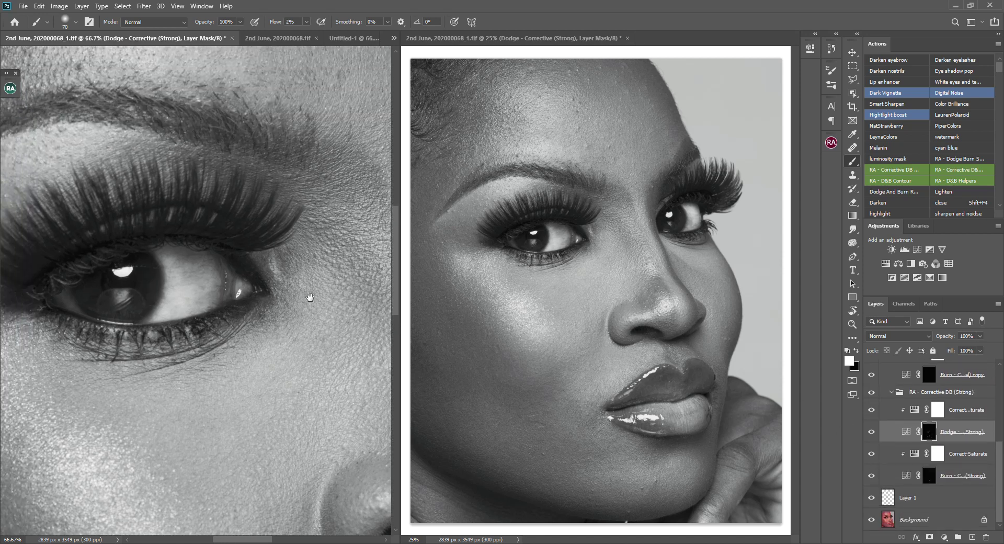
pyautogui.press('[')
pyautogui.press('[')
pyautogui.press('[')
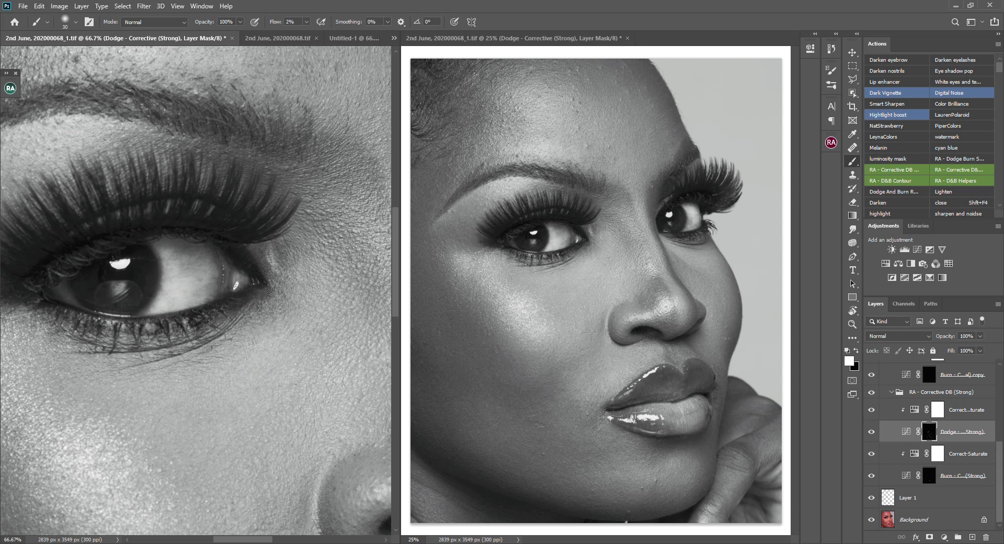
pyautogui.press('[')
pyautogui.press(']')
# - Burn the bright patches beside the nose and on the cheek on the Burn - Corrective (Strong) mask with a 35 px brush
pyautogui.click(927, 482)
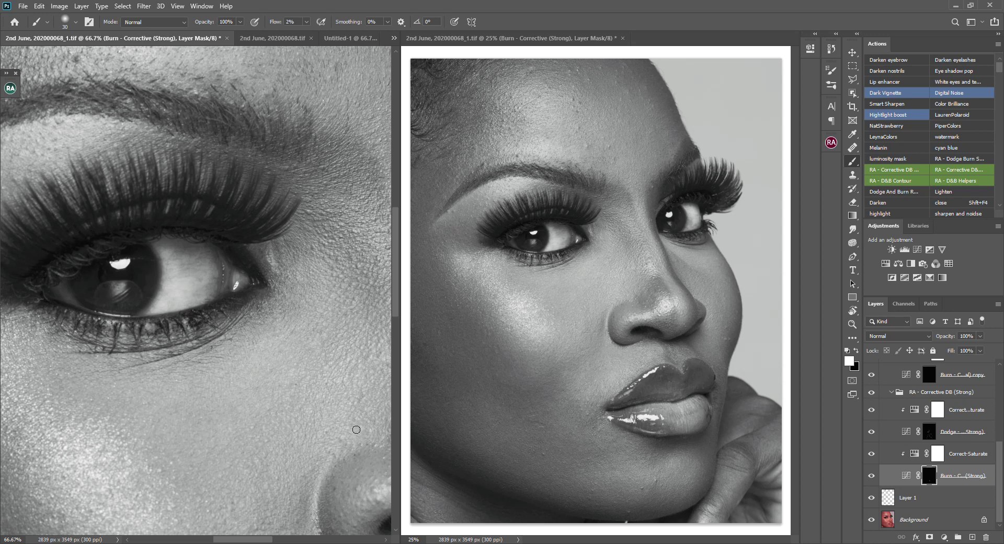
pyautogui.press(']')
pyautogui.press(']')
pyautogui.press(']')
pyautogui.press(']')
pyautogui.press('[')
pyautogui.press('[')
pyautogui.press('[')
pyautogui.press(']')
pyautogui.press(']')
pyautogui.moveTo(220, 439); pyautogui.dragTo(265, 307)
pyautogui.moveTo(264, 366); pyautogui.dragTo(267, 312)
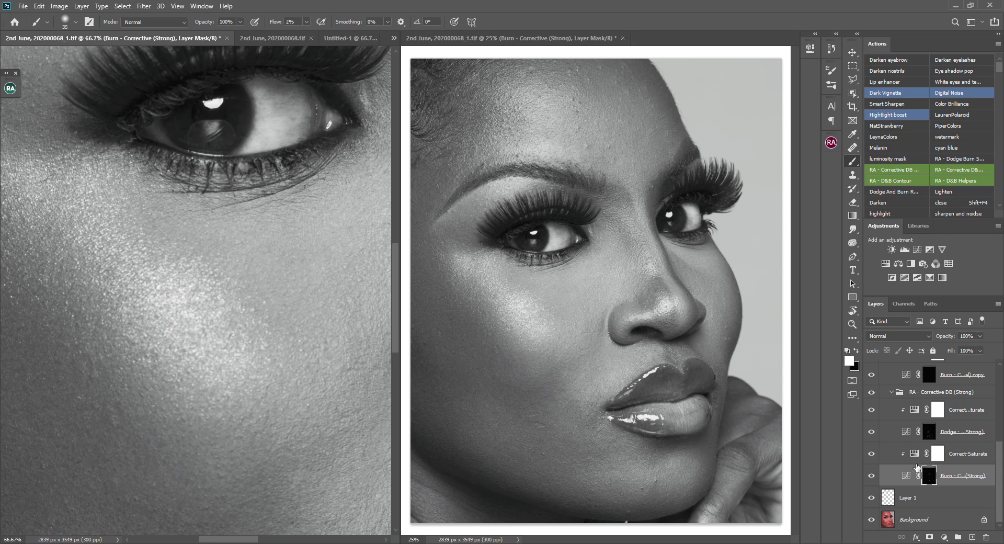
# - Dodge the dark patches below the cheek highlight on the Dodge - Corrective (Strong) mask with a 30 px brush
pyautogui.click(930, 438)
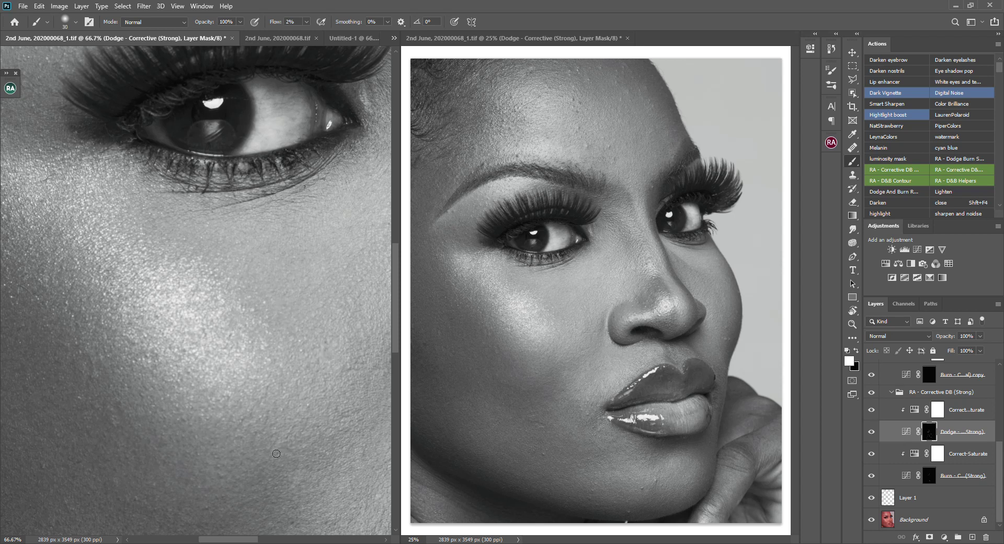
pyautogui.moveTo(267, 403); pyautogui.dragTo(235, 253)
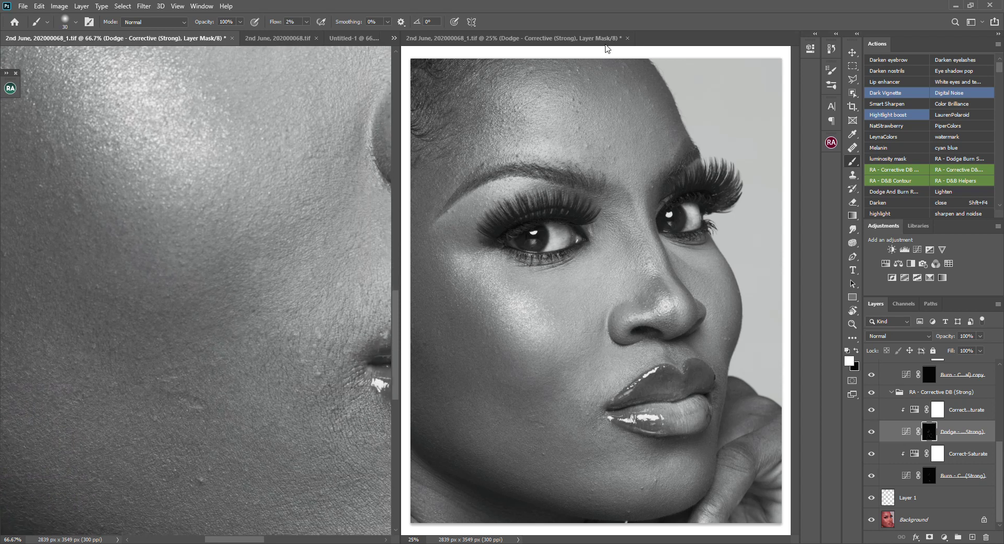
# - Close the second window of the portrait and view the face as a whole at 33.3%
pyautogui.click(627, 38)
pyautogui.hotkey('ctrl', '-')
pyautogui.hotkey('ctrl', '-')
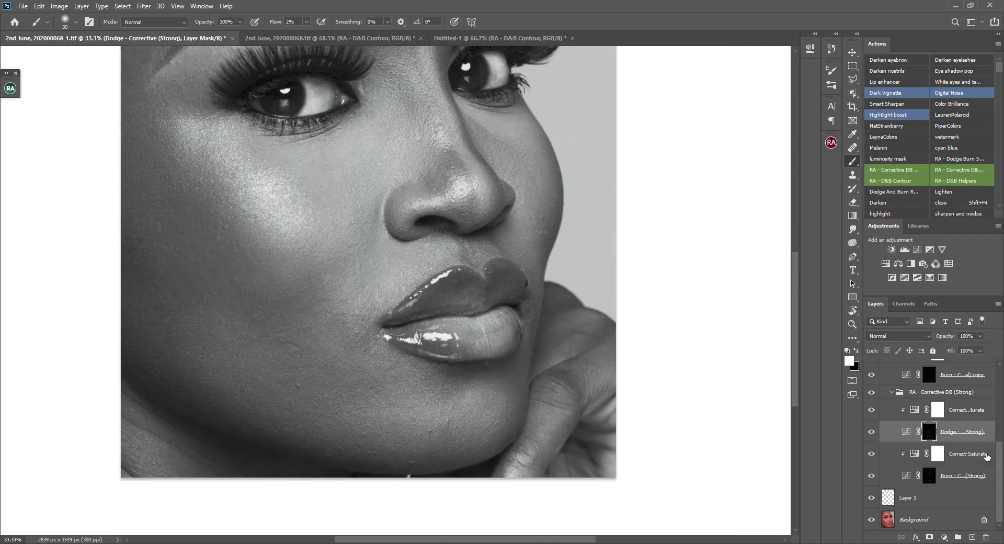
# - Toggle the RA - Corrective DB (Strong) group's visibility to compare the skin before and after corrective dodge and burn
pyautogui.click(870, 391)
pyautogui.click(871, 392)
pyautogui.click(868, 392)
pyautogui.click(869, 391)
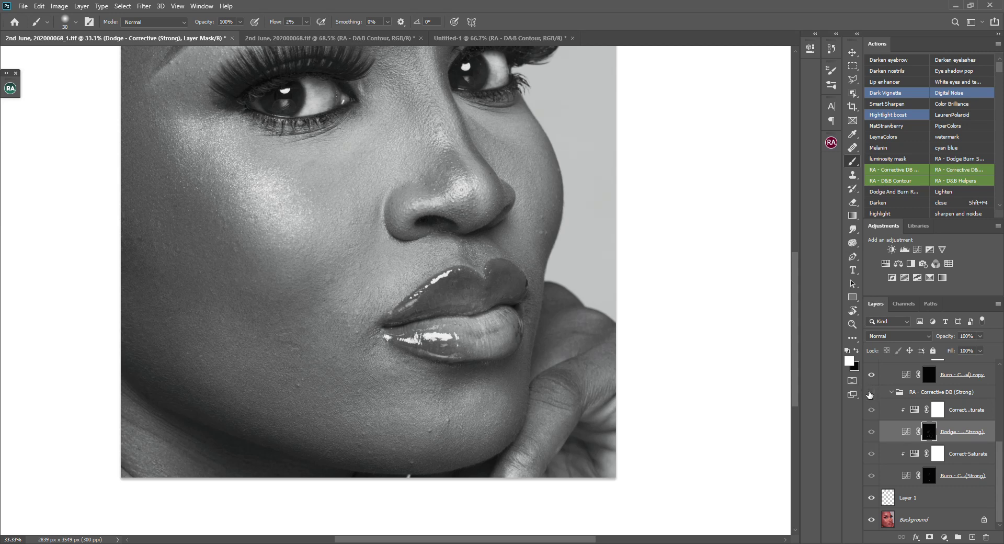
pyautogui.click(870, 392)
# - Hide the RA - D&B Helpers group and compare the colour portrait with the DODGE & BURN group off and on
pyautogui.scroll(5, 920, 392)
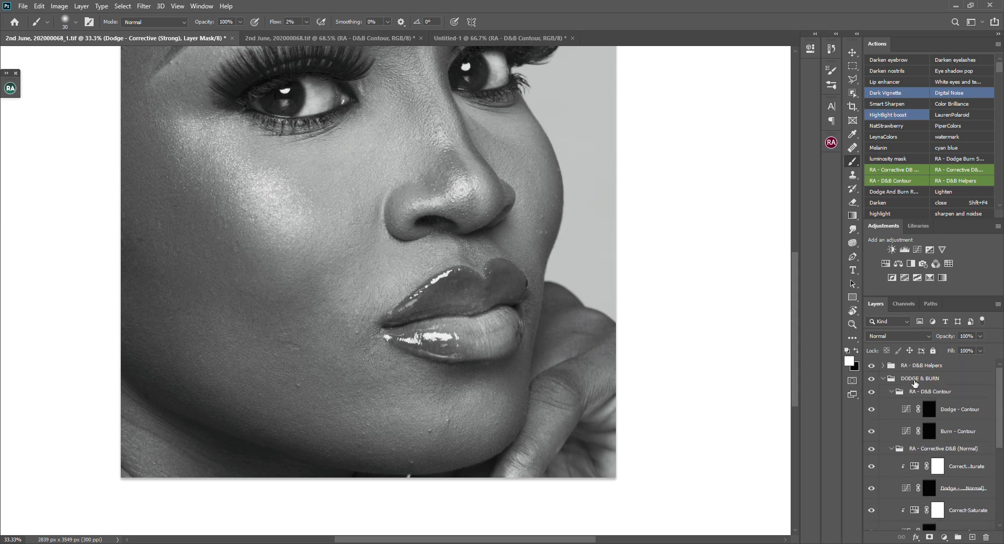
pyautogui.click(872, 365)
pyautogui.click(872, 379)
pyautogui.click(872, 379)
pyautogui.click(872, 379)
pyautogui.click(872, 379)
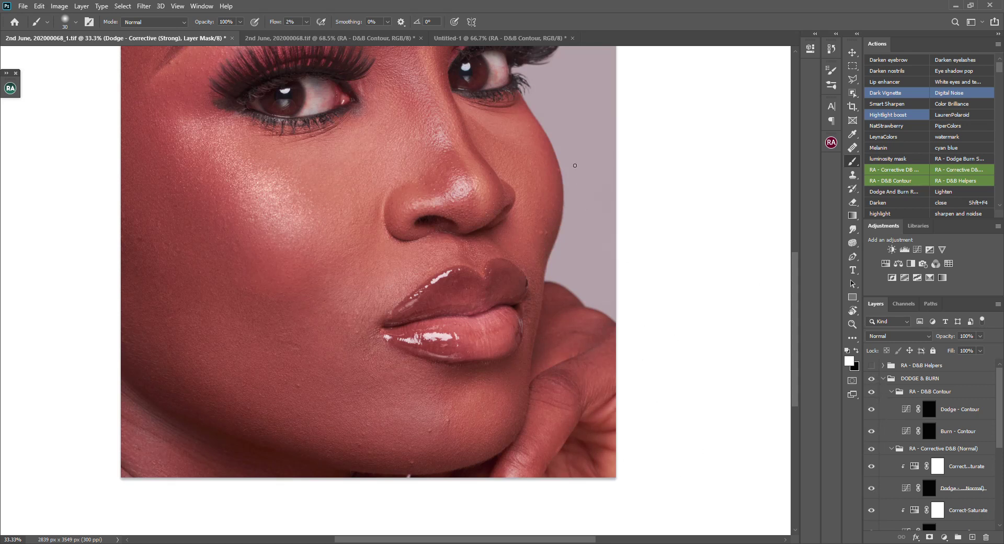
# - In the Untitled-1 document, show only the Background and compare it with the healing on Layer 1 off and on
pyautogui.click(493, 40)
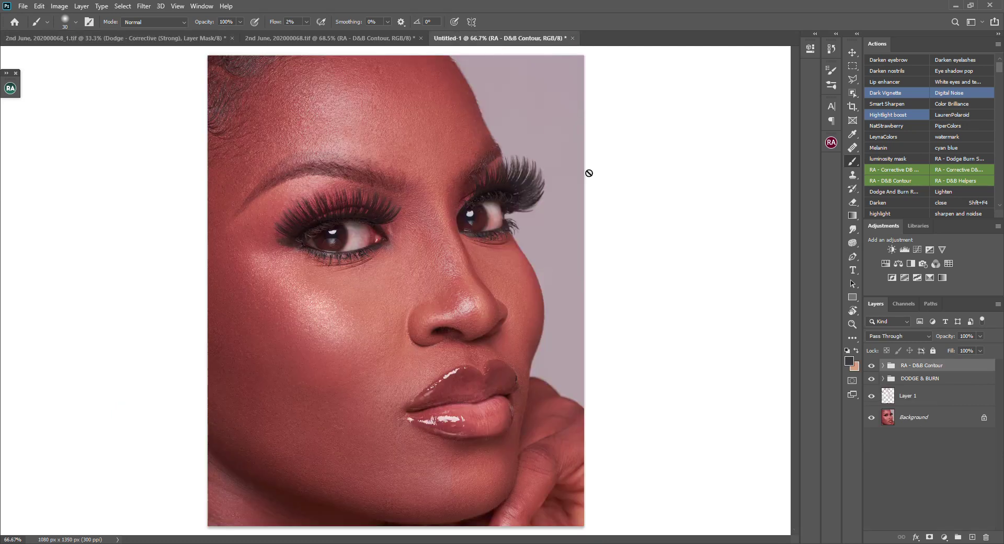
pyautogui.keyDown('alt'); pyautogui.click(871, 417); pyautogui.keyUp('alt')
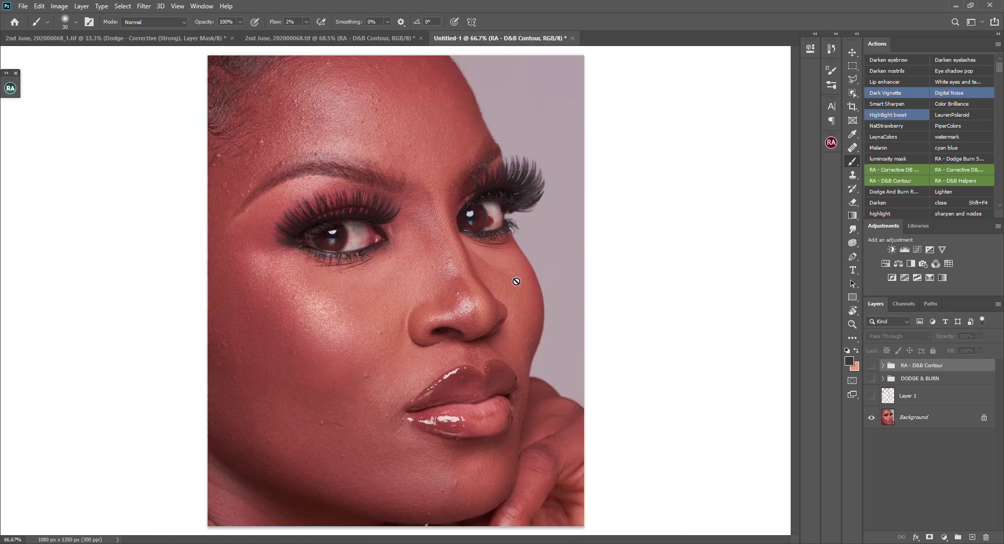
pyautogui.click(872, 396)
pyautogui.click(872, 396)
pyautogui.click(872, 396)
pyautogui.click(872, 396)
pyautogui.click(872, 396)
pyautogui.click(871, 397)
pyautogui.click(871, 396)
# - Examine the forehead skin at 200% with Layer 1 off and on, and return to the whole portrait
pyautogui.hotkey('ctrl', '+')
pyautogui.hotkey('ctrl', '+')
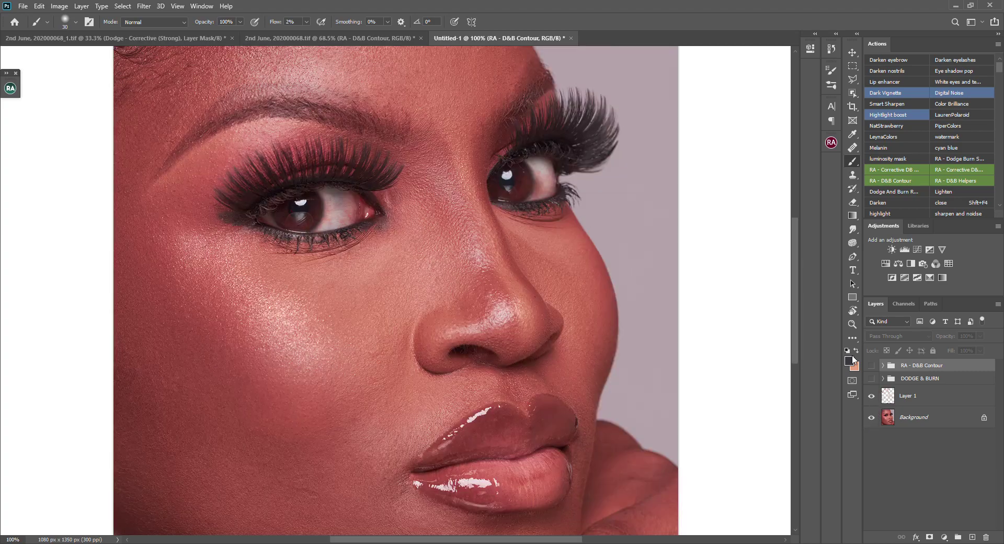
pyautogui.moveTo(512, 375); pyautogui.dragTo(553, 486)
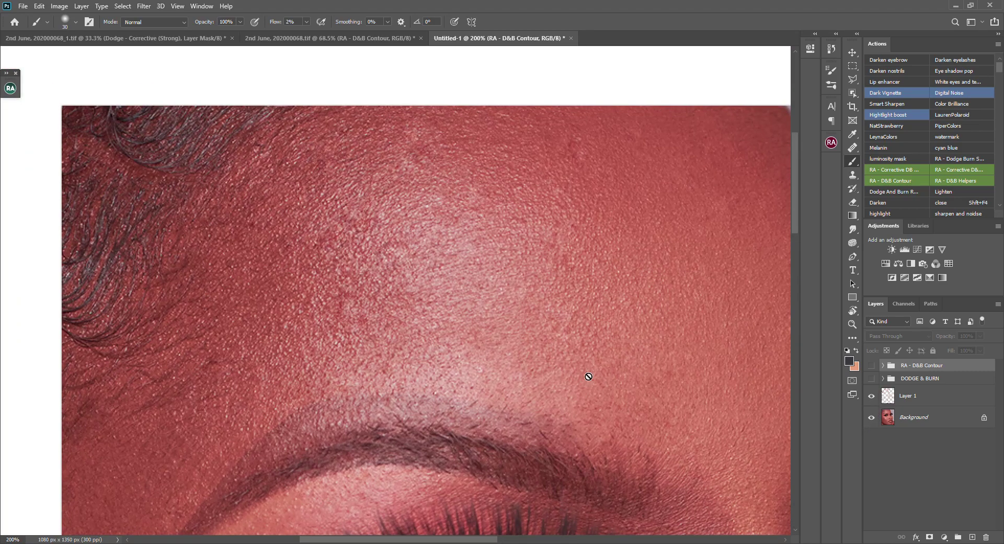
pyautogui.click(872, 396)
pyautogui.click(871, 396)
pyautogui.hotkey('ctrl', '0')
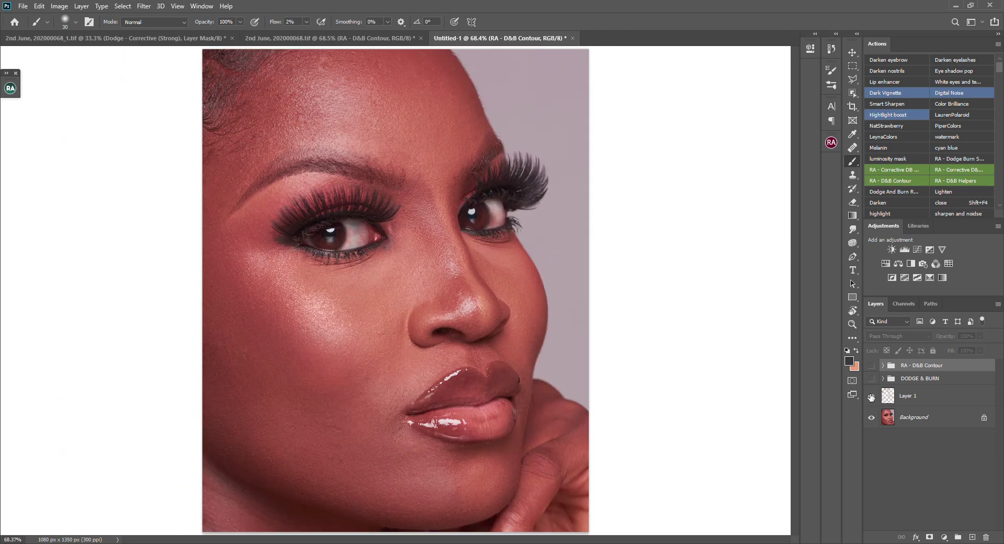
# - Compare the portrait with the DODGE & BURN group off and on, leaving the group visible and selected
pyautogui.click(872, 381)
pyautogui.click(871, 380)
pyautogui.click(871, 379)
pyautogui.click(872, 378)
pyautogui.click(886, 379)
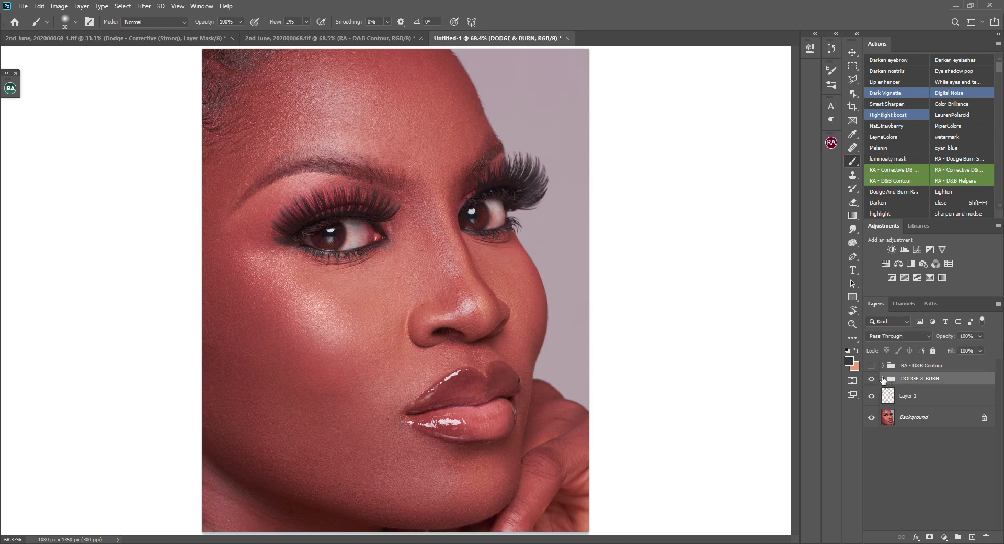
# - Expand the DODGE & BURN group and compare the portrait with RA - Corrective DB (Strong) off and on
pyautogui.click(882, 378)
pyautogui.moveTo(1002, 421); pyautogui.dragTo(1002, 477)
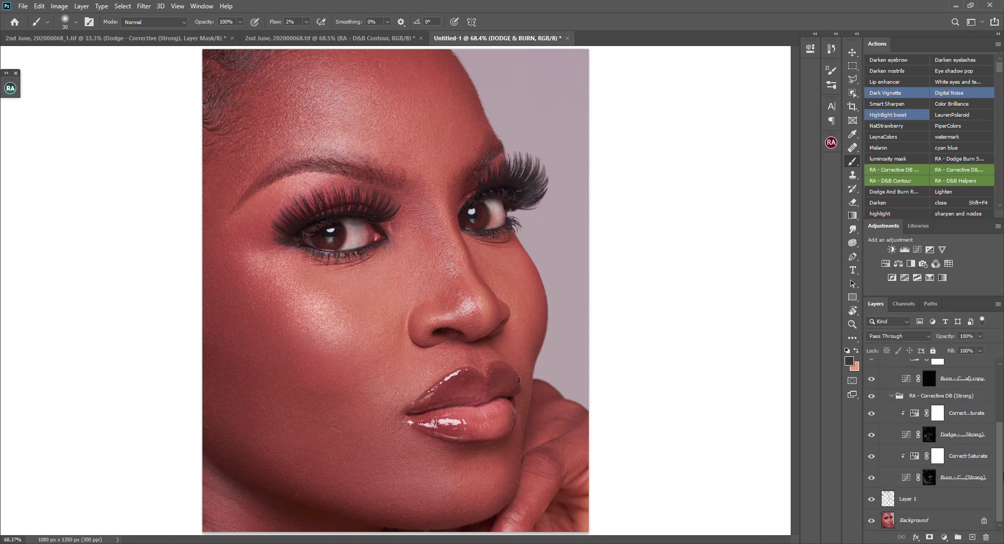
pyautogui.click(871, 398)
pyautogui.click(871, 397)
pyautogui.click(871, 396)
pyautogui.click(871, 396)
pyautogui.click(871, 399)
pyautogui.click(870, 400)
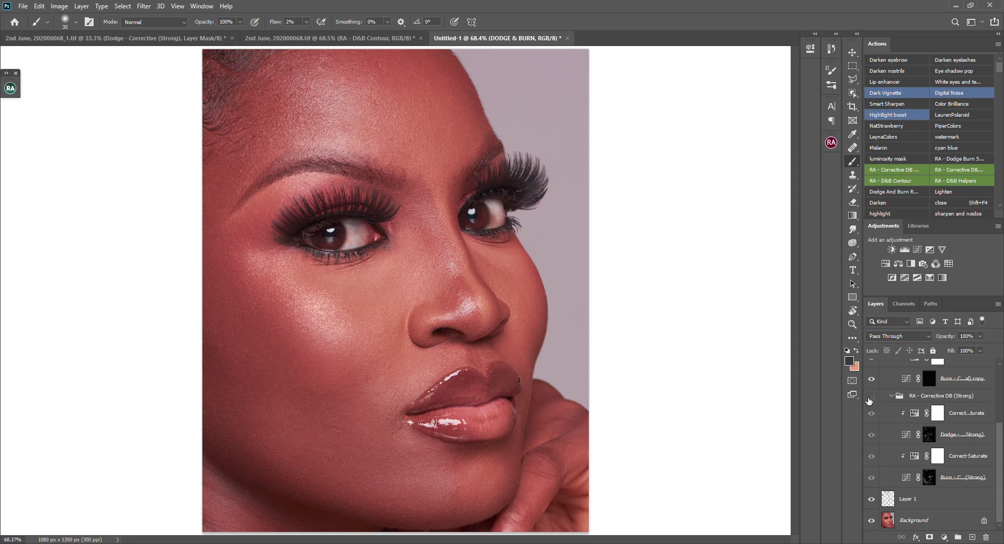
pyautogui.click(870, 399)
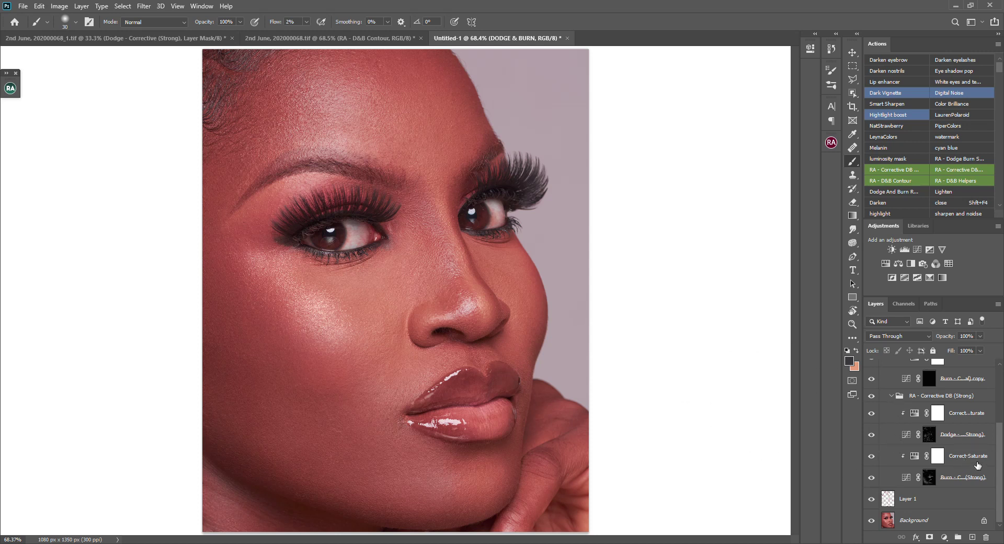
# - Hide the RA - Corrective D&B (Normal) group and compare the portrait with the Strong group off and on
pyautogui.moveTo(1001, 452); pyautogui.dragTo(1002, 401)
pyautogui.scroll(2, 887, 430)
pyautogui.click(870, 392)
pyautogui.click(871, 491)
pyautogui.click(870, 491)
pyautogui.click(869, 489)
pyautogui.click(870, 490)
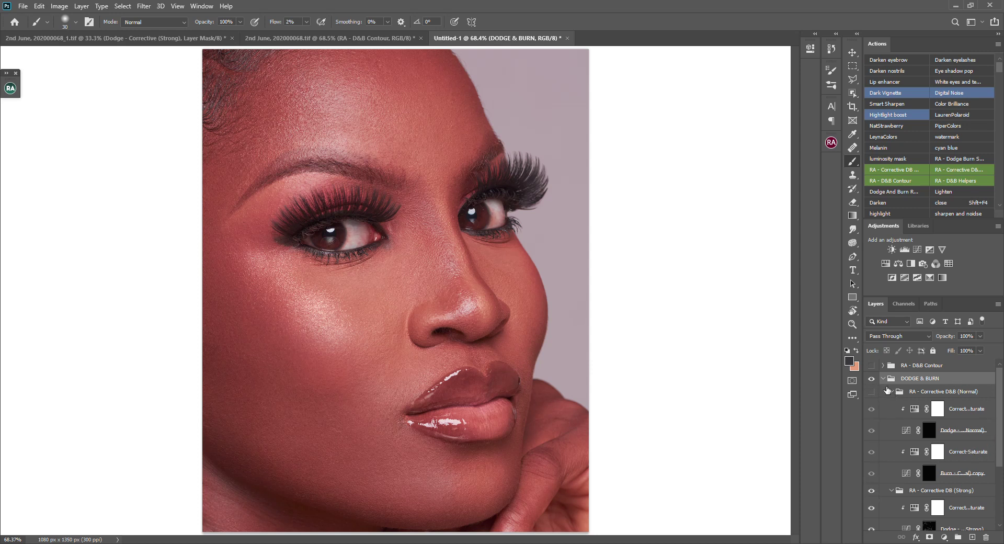
# - Show the RA - D&B Contour group and compare the complete retouch with the original Background alone
pyautogui.click(884, 378)
pyautogui.click(871, 367)
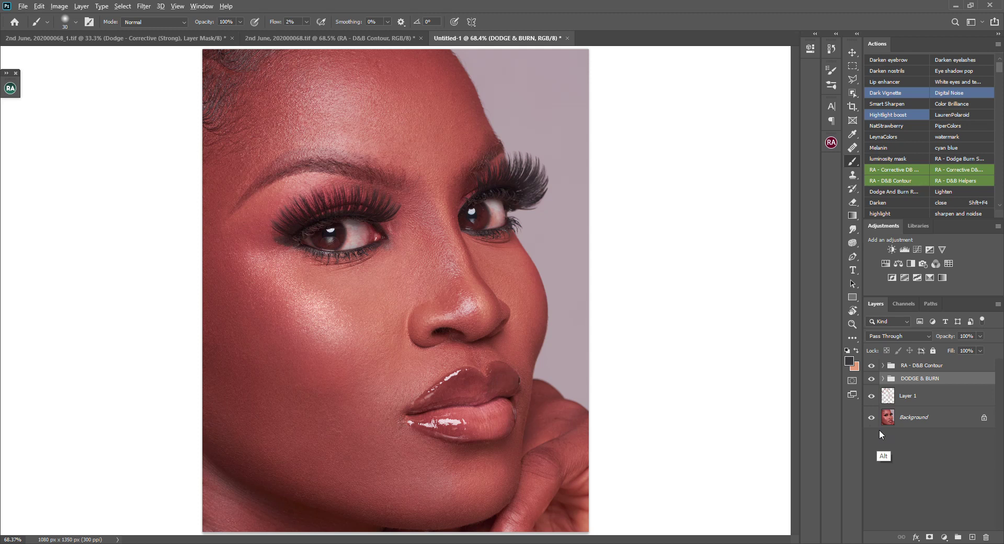
pyautogui.keyDown('alt'); pyautogui.click(869, 417); pyautogui.keyUp('alt')
pyautogui.keyDown('alt'); pyautogui.click(869, 418); pyautogui.keyUp('alt')
pyautogui.keyDown('alt'); pyautogui.click(869, 417); pyautogui.keyUp('alt')
pyautogui.keyDown('alt'); pyautogui.click(869, 417); pyautogui.keyUp('alt')
pyautogui.hotkey('ctrl', '+')
pyautogui.hotkey('ctrl', '+')
pyautogui.hotkey('ctrl', '-')
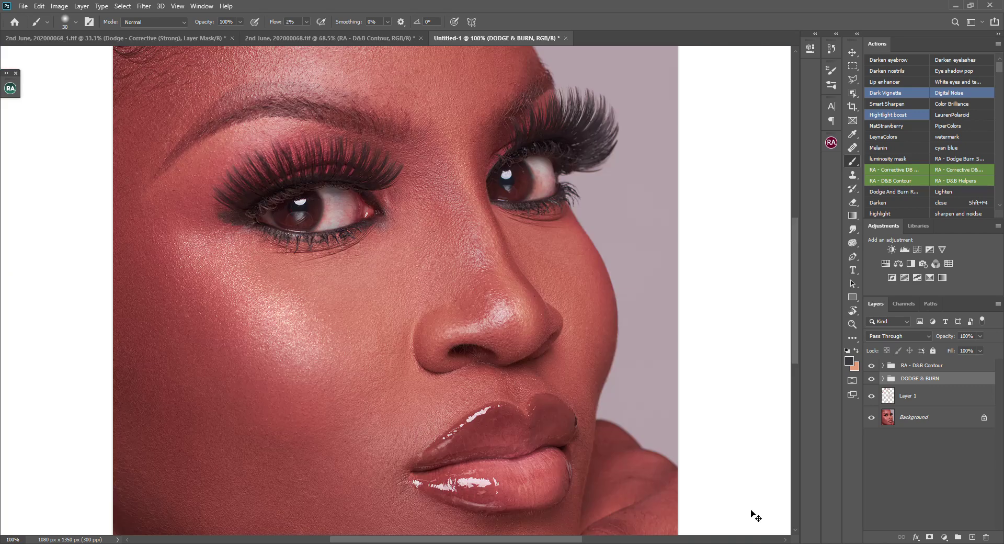
pyautogui.hotkey('ctrl', '0')
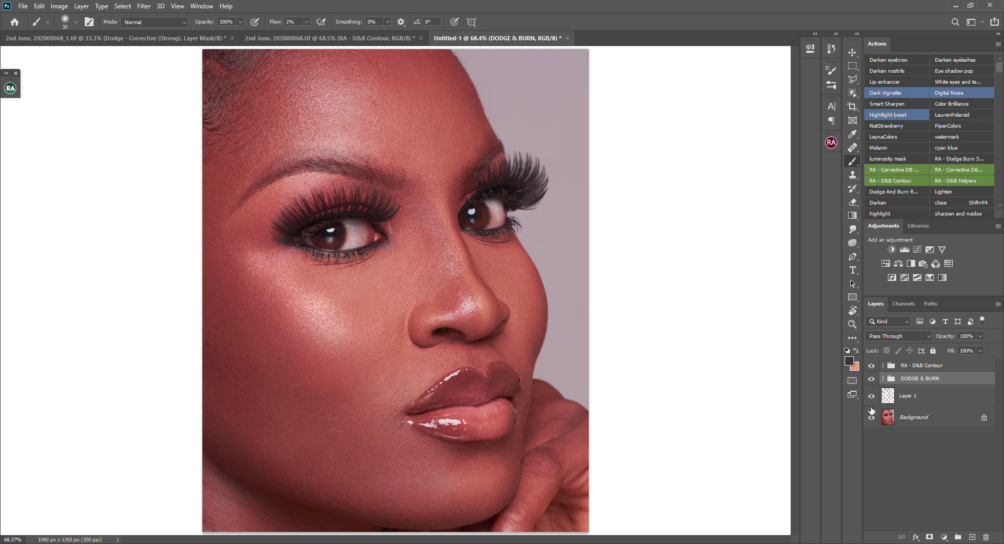
# - Hide the Background temporarily to examine the healed patches against transparency
pyautogui.press('alt')
pyautogui.click(871, 418)
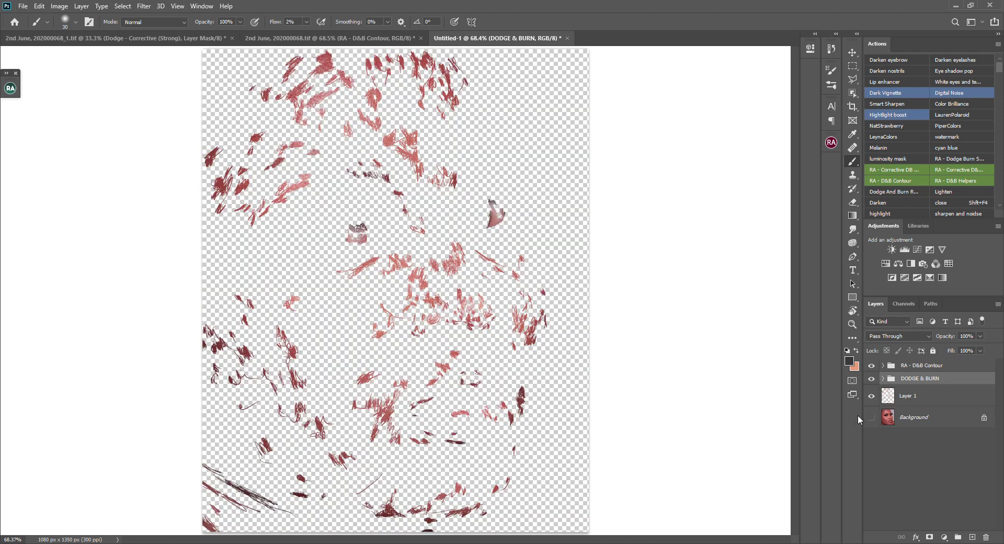
pyautogui.click(872, 418)
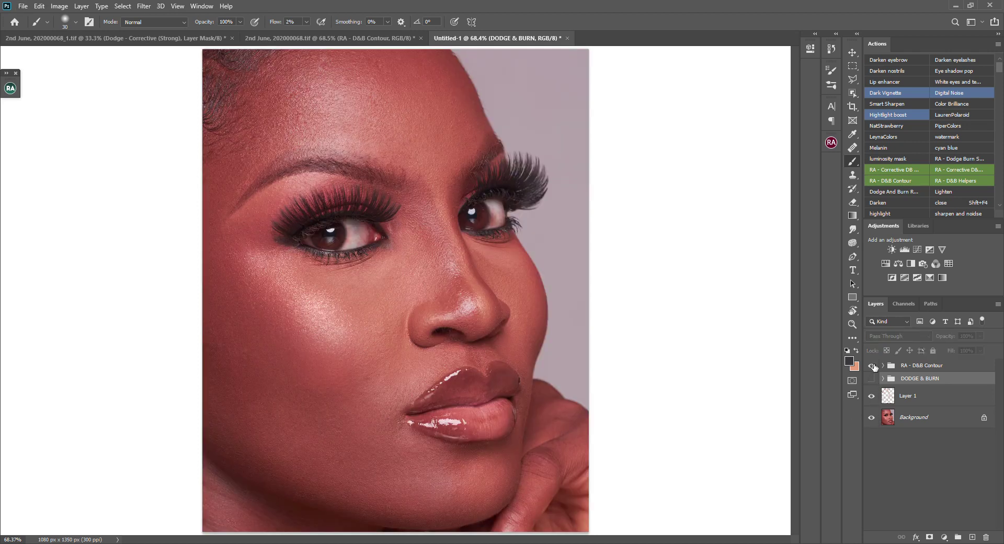
pyautogui.click(871, 418)
# - Isolate Layer 1 to examine its healing strokes alone, and make all the layers and groups visible again
pyautogui.keyDown('alt'); pyautogui.click(871, 396); pyautogui.keyUp('alt')
pyautogui.keyDown('alt'); pyautogui.click(871, 396); pyautogui.keyUp('alt')
pyautogui.keyDown('alt'); pyautogui.click(871, 396); pyautogui.keyUp('alt')
pyautogui.keyDown('alt'); pyautogui.click(871, 397); pyautogui.keyUp('alt')
pyautogui.keyDown('alt'); pyautogui.click(871, 396); pyautogui.keyUp('alt')
pyautogui.keyDown('alt'); pyautogui.click(871, 396); pyautogui.keyUp('alt')
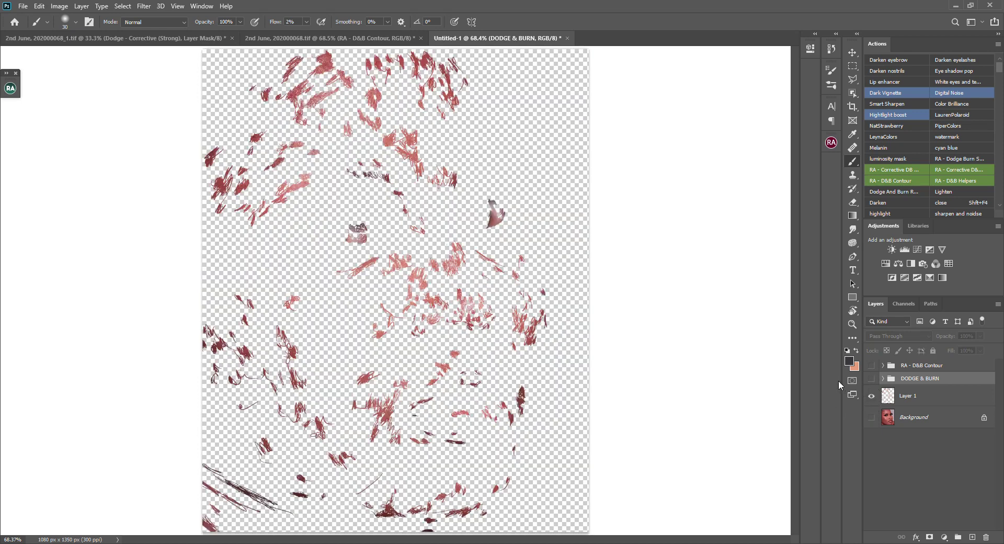
pyautogui.keyDown('alt'); pyautogui.click(872, 396); pyautogui.keyUp('alt')
pyautogui.keyDown('alt'); pyautogui.click(872, 391); pyautogui.keyUp('alt')
pyautogui.click(871, 382)
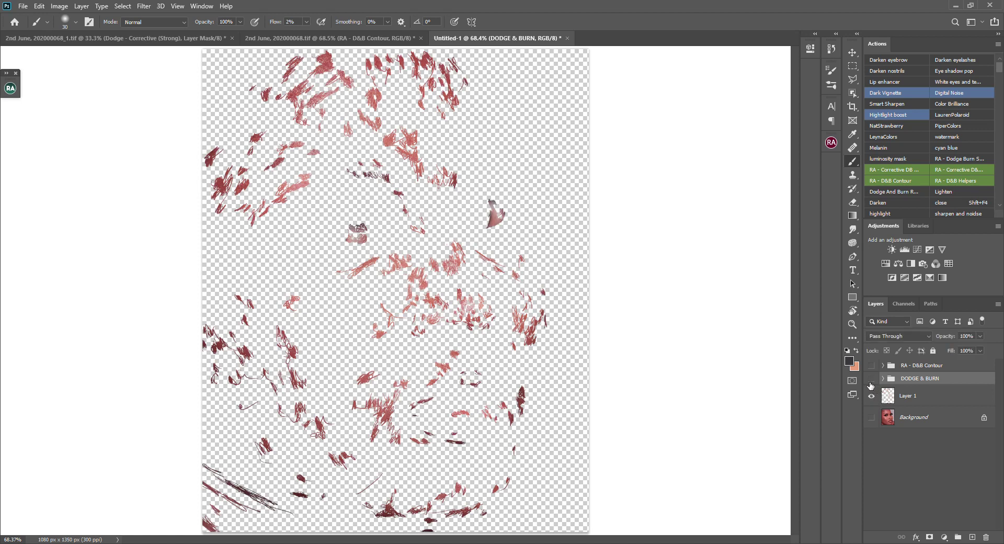
pyautogui.click(870, 417)
pyautogui.click(871, 393)
pyautogui.click(871, 393)
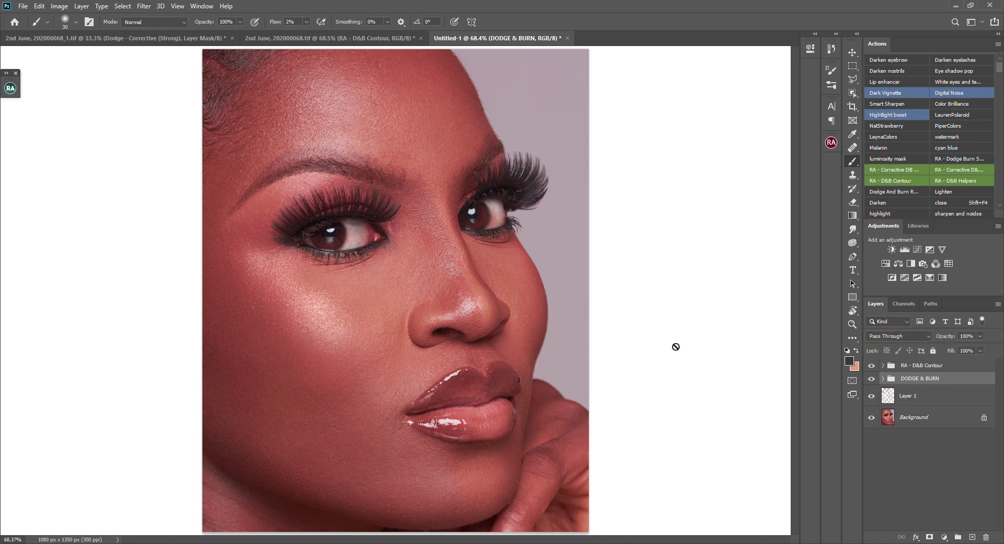